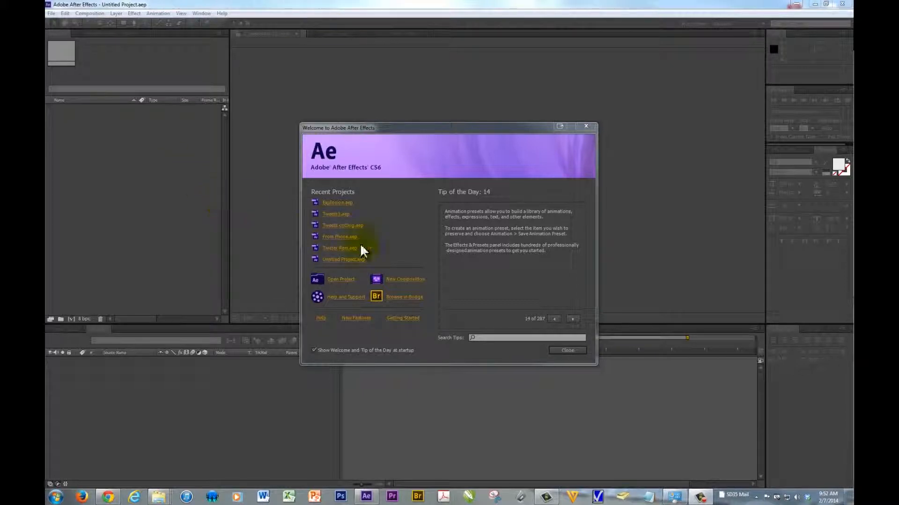
- Create a new composition using the HDTV 1080 29.97 preset
left_click(414, 283)
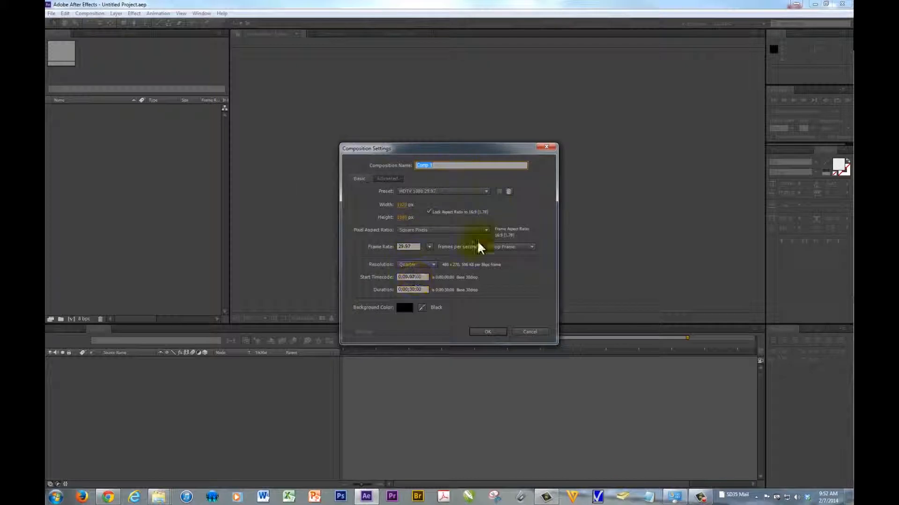
left_click(484, 332)
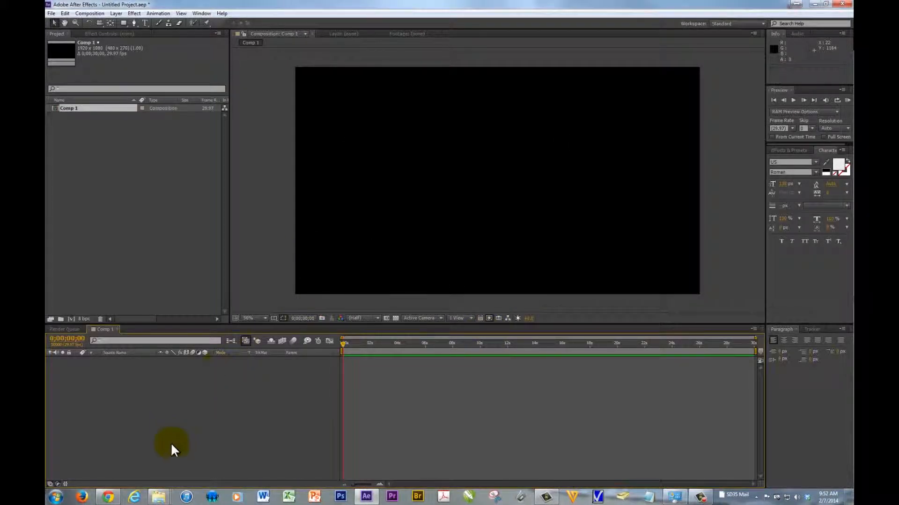
- Import Gun Shot Plate.MTS from the IN CLASS LESSONS folder and make a new composition from that footage
mouse_move(156, 500)
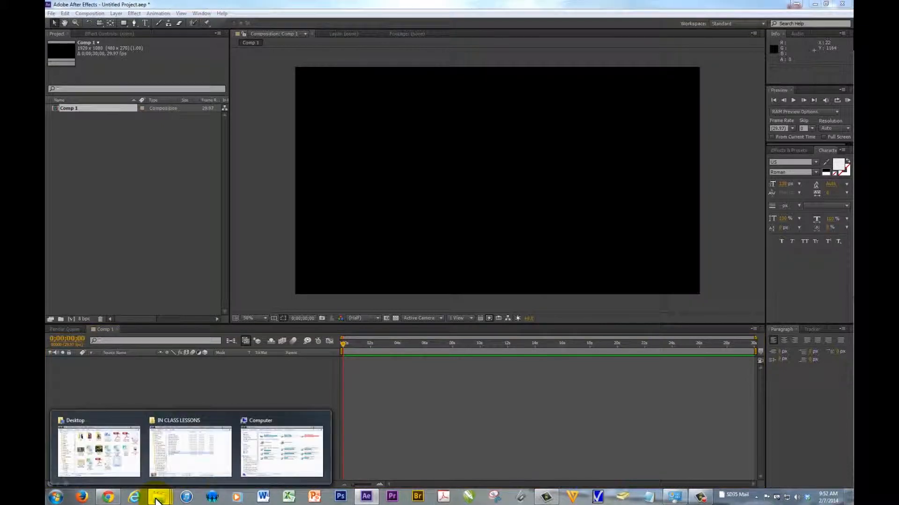
left_click(167, 452)
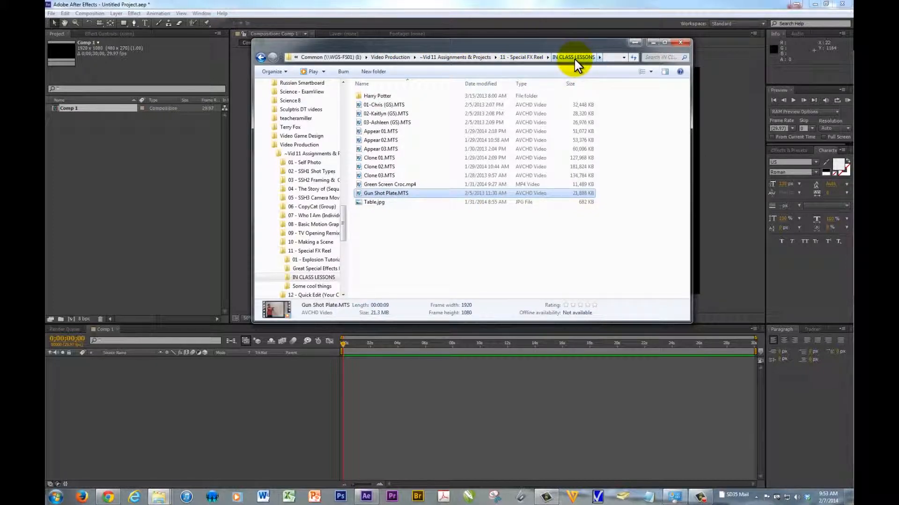
left_click(389, 183)
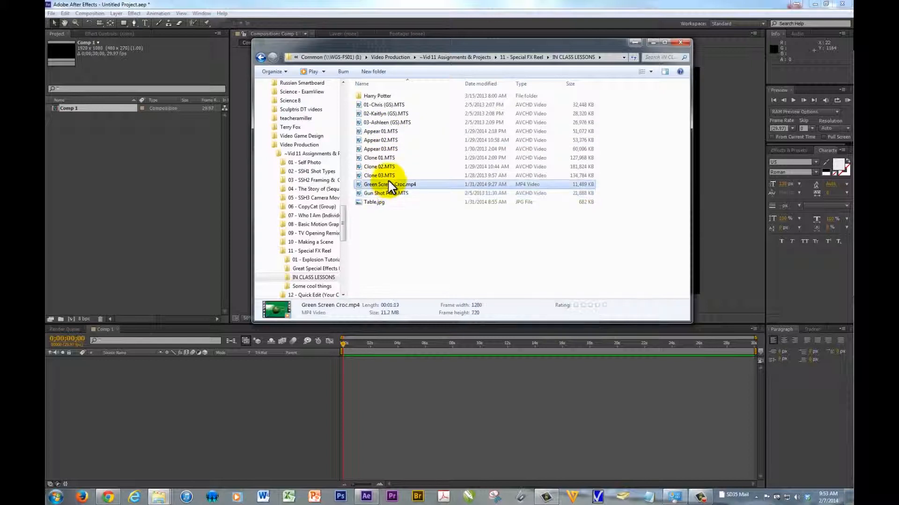
left_click(389, 193)
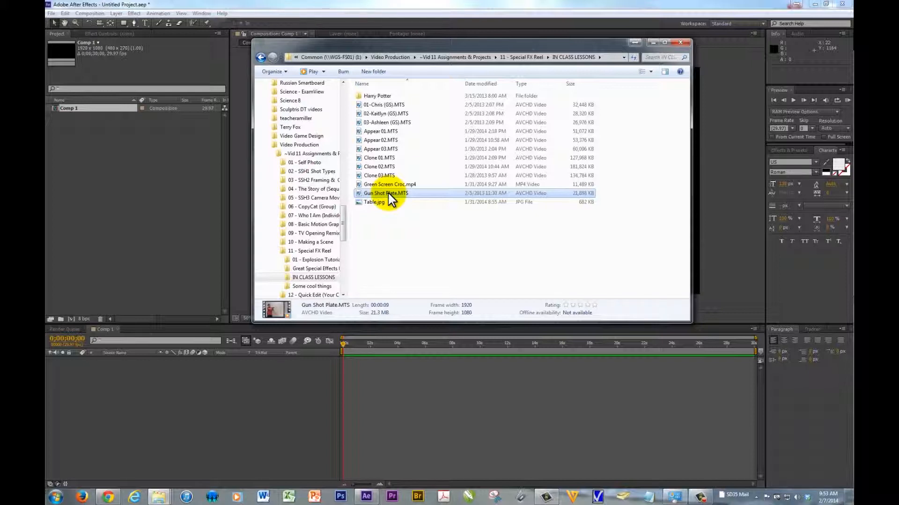
left_click_drag(388, 193, 113, 178)
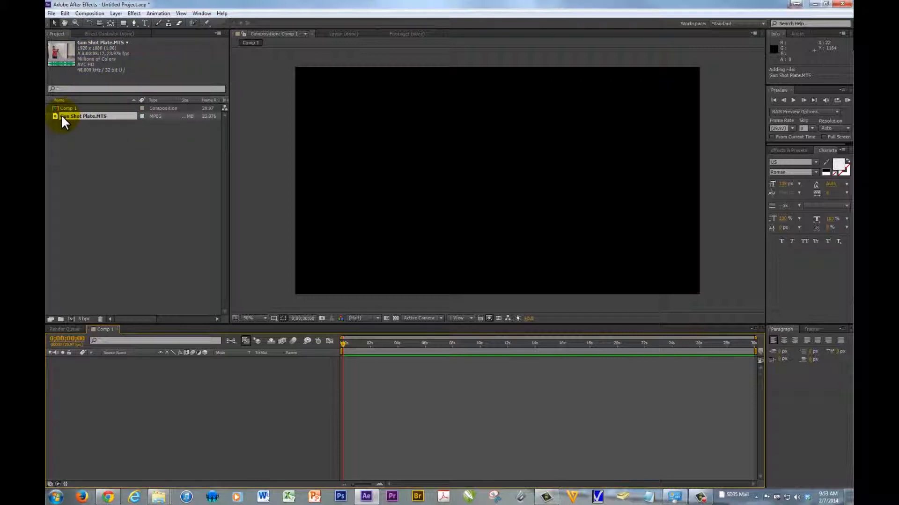
left_click_drag(57, 114, 71, 319)
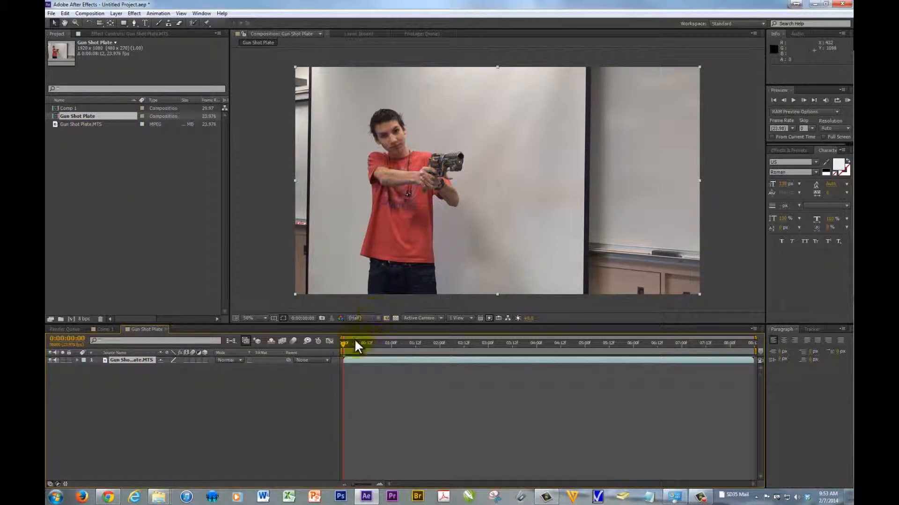
- Scrub through the gun footage and set the current time to 0:00:02:03
left_click_drag(342, 344, 436, 350)
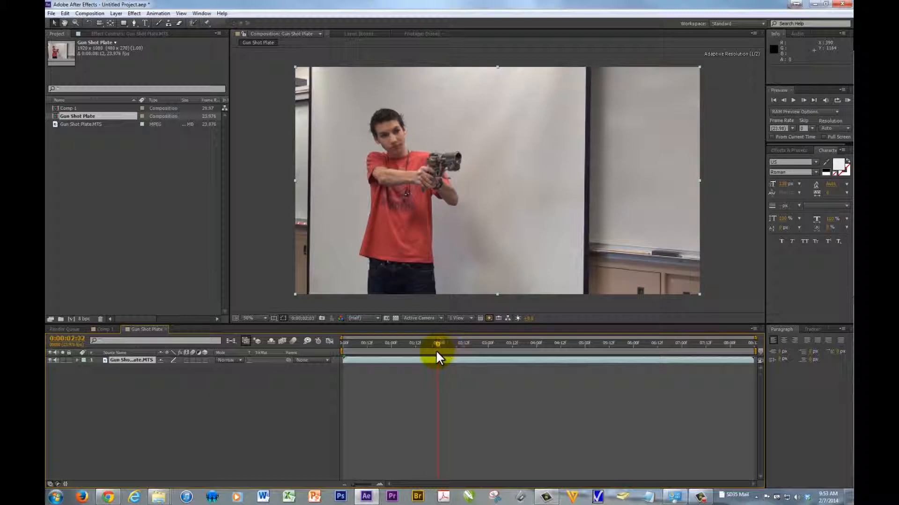
key("Page_Down")
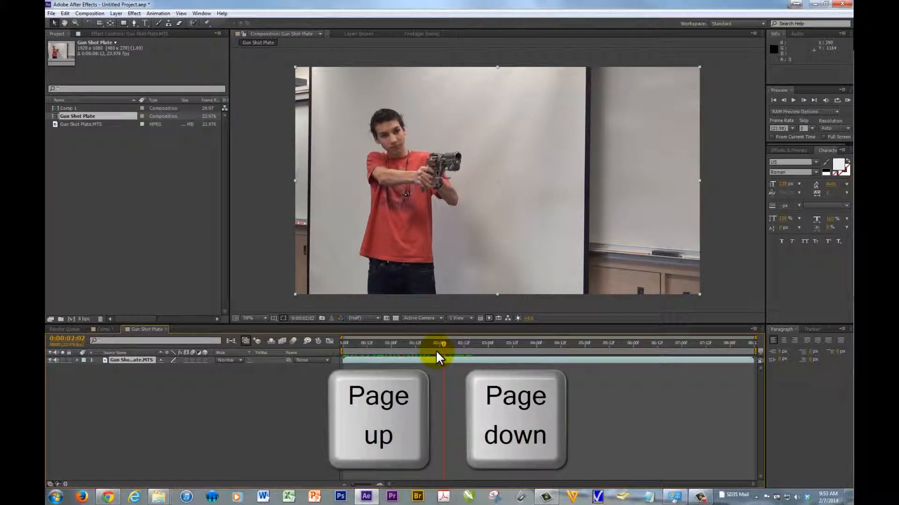
key("Page_Down")
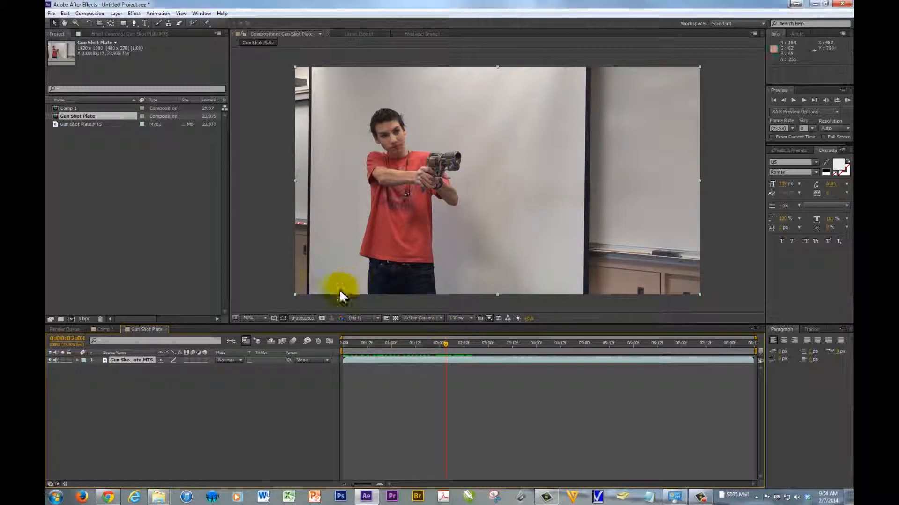
- Add a text layer reading 2:03 over the whiteboard in the upper-right part of the frame
left_click(144, 22)
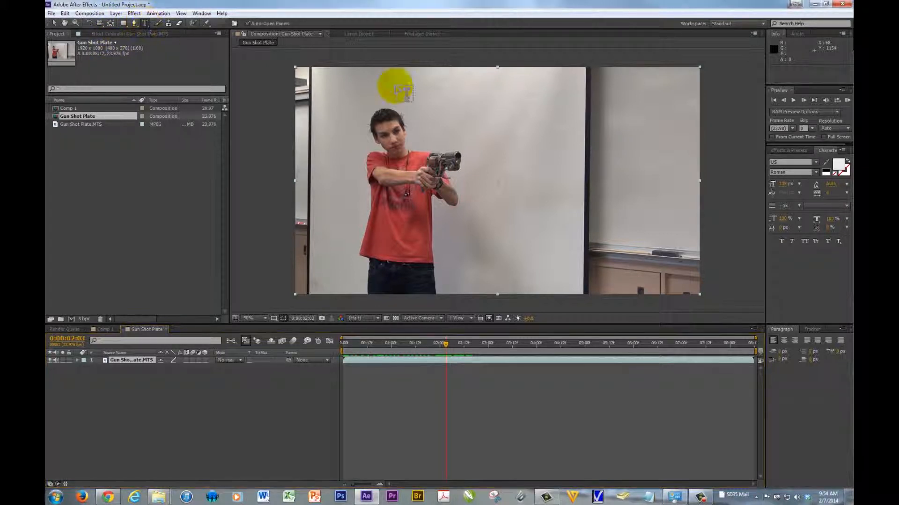
left_click(637, 104)
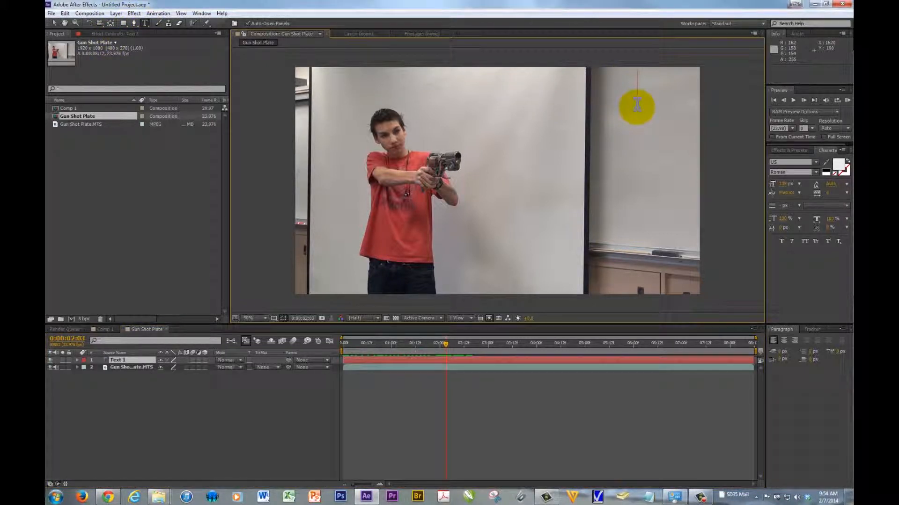
type("2:03")
key("KP_Enter")
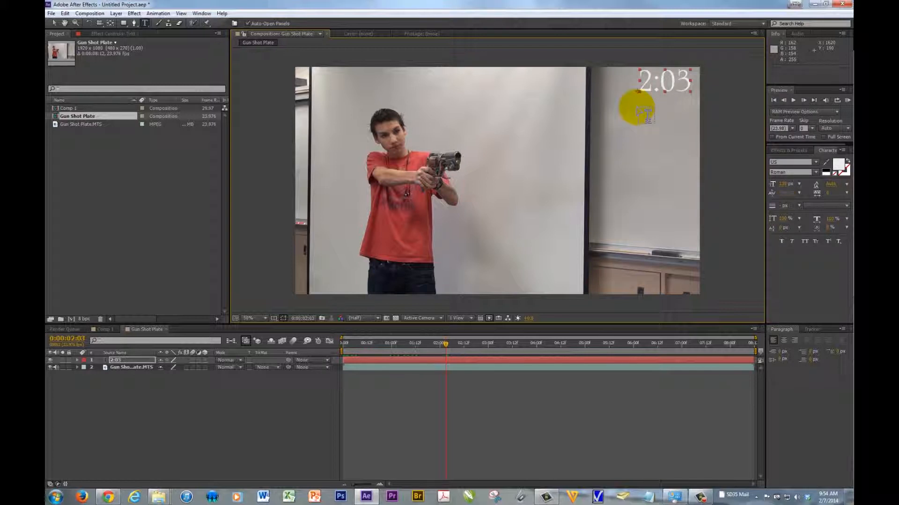
- Add the lines 3:21 and 5:13 beneath 2:03 in the text layer and nudge the text slightly down and right
left_click_drag(658, 86, 684, 84)
left_click(685, 85)
type("3:21")
key("KP_Enter")
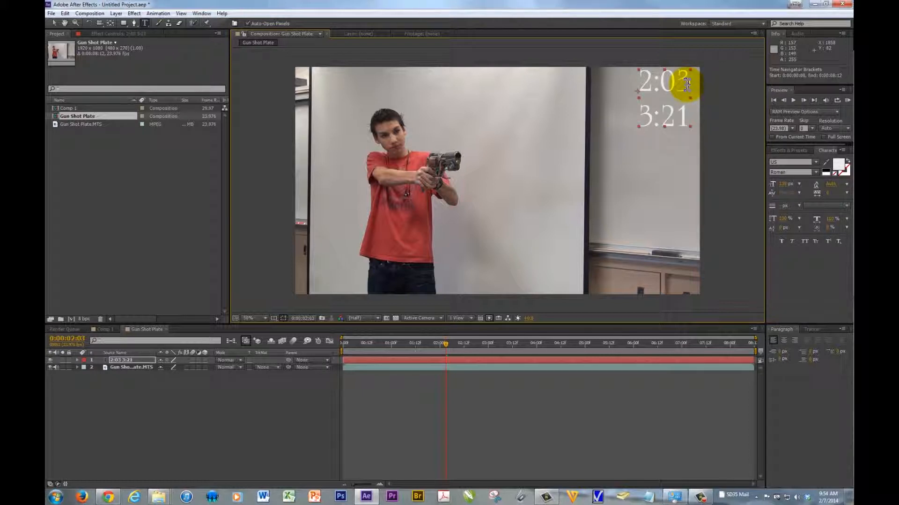
left_click(727, 87)
left_click(684, 112)
key("Return")
type("5:13")
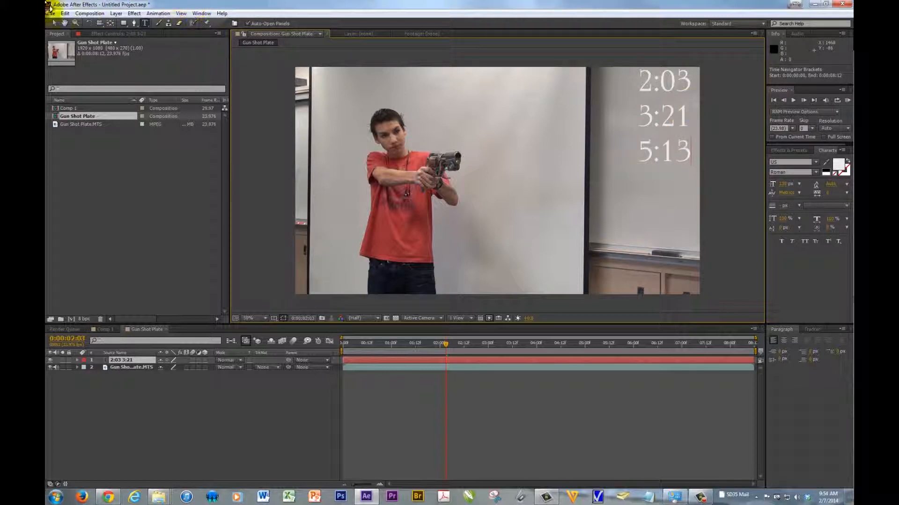
left_click(53, 22)
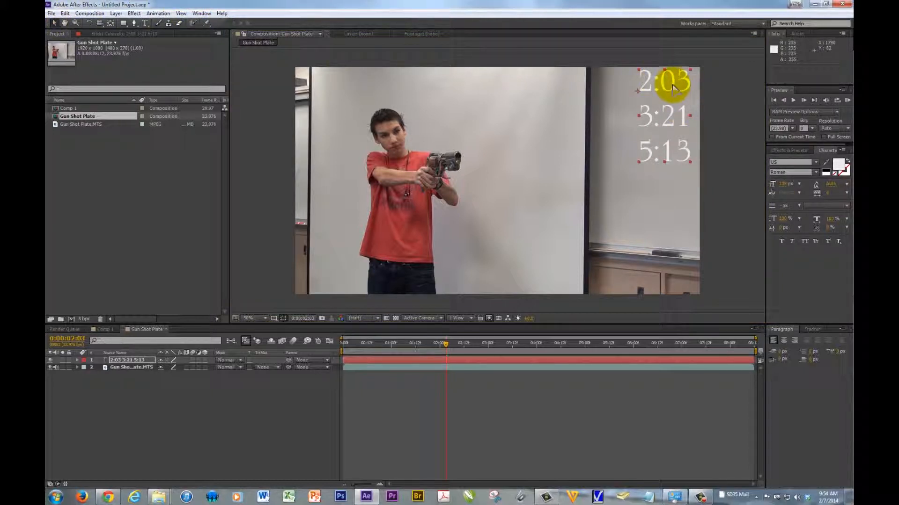
left_click_drag(672, 88, 676, 91)
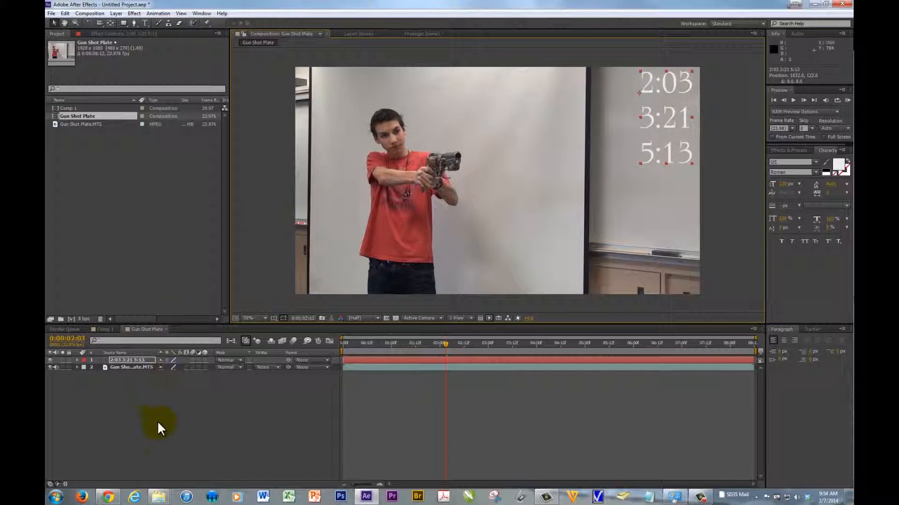
- Switch to the Desktop file window and open the Video Production folder on the Common drive
left_click(158, 497)
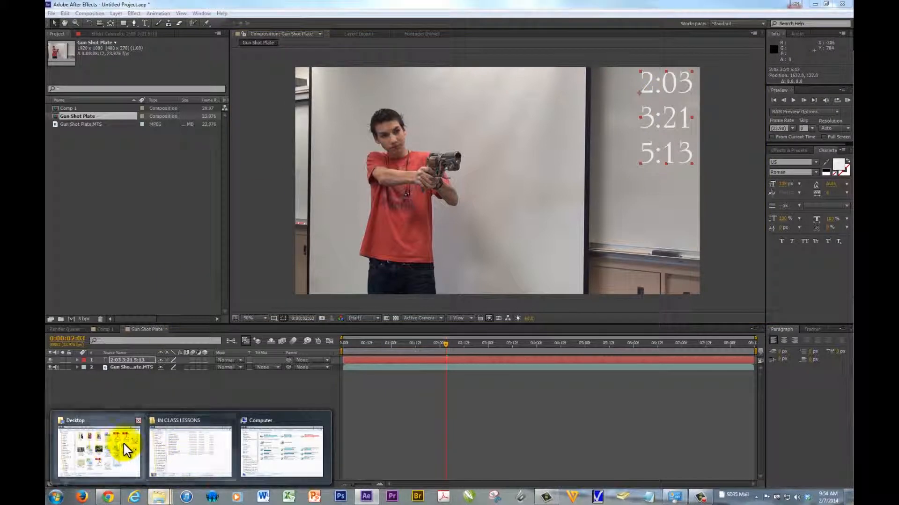
left_click(123, 444)
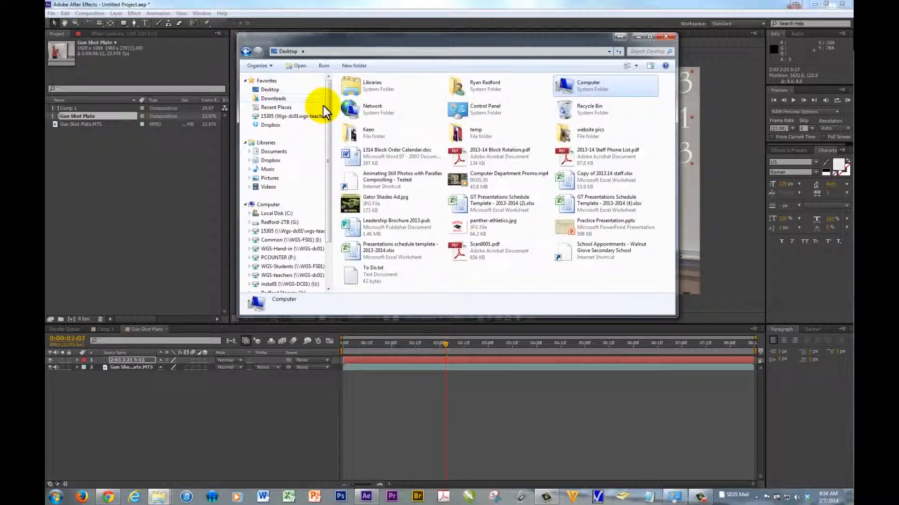
left_click(276, 241)
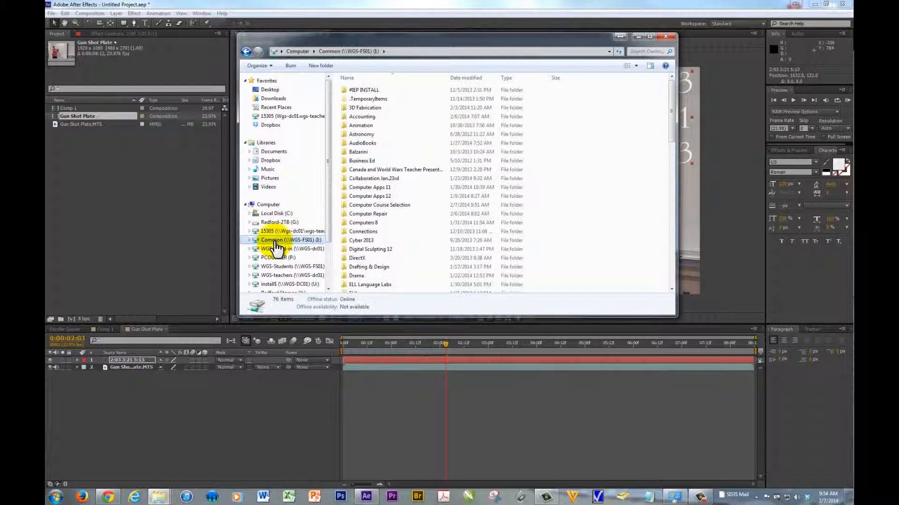
left_click(351, 169)
scroll(356, 168, "down", 17)
double_click(364, 183)
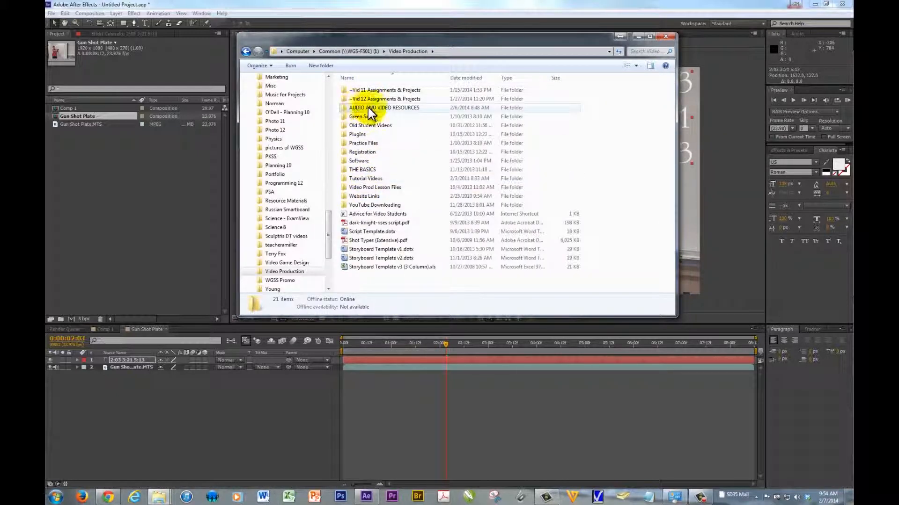
- Open the Action Essentials (720p) folder inside AUDIO AND VIDEO RESOURCES, under Special Effects
left_click(385, 109)
double_click(395, 108)
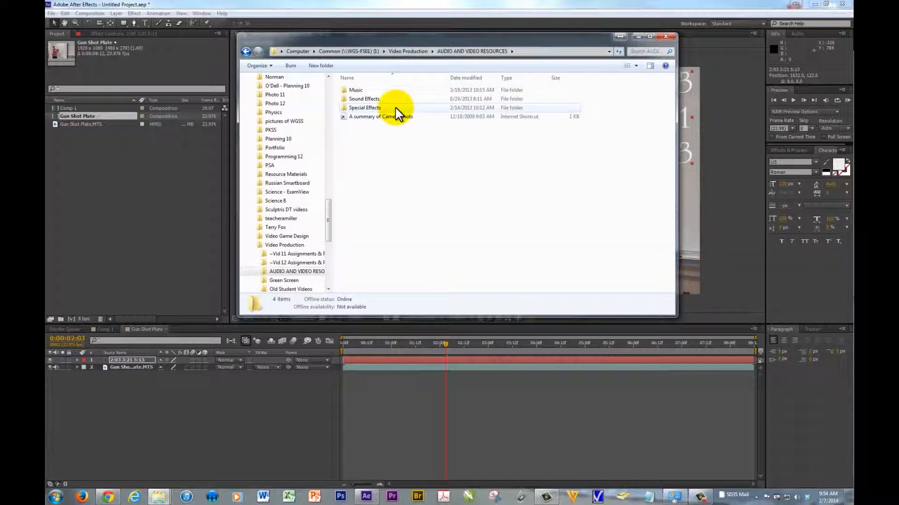
double_click(362, 111)
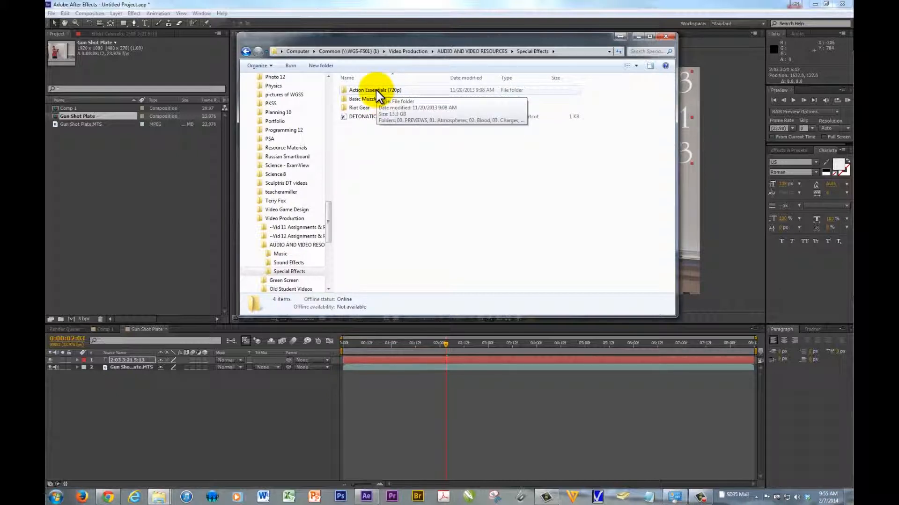
double_click(373, 90)
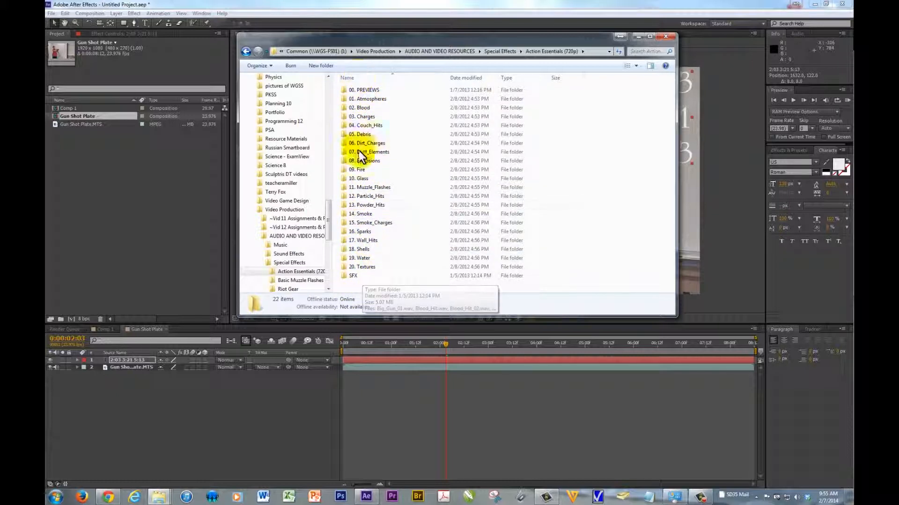
- Look inside the 10. Glass effects folder and return to Action Essentials (720p)
double_click(351, 268)
key("BackSpace")
double_click(375, 178)
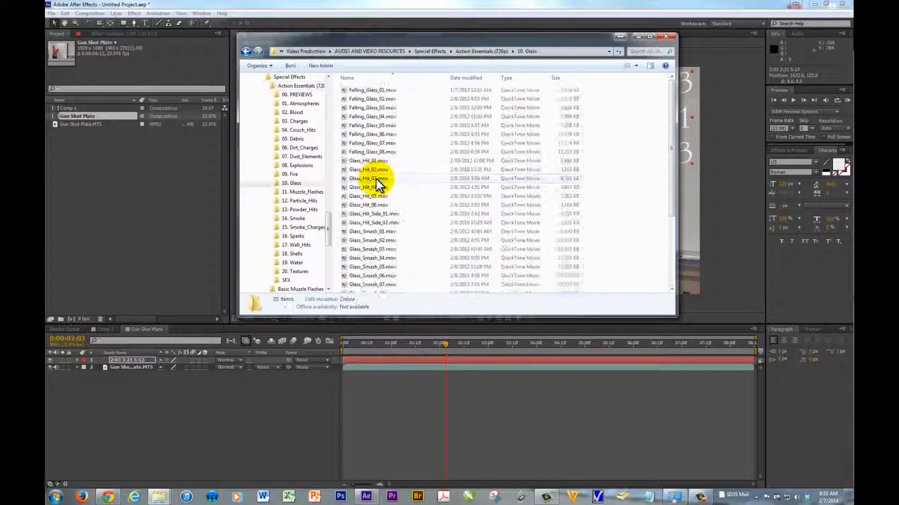
key("BackSpace")
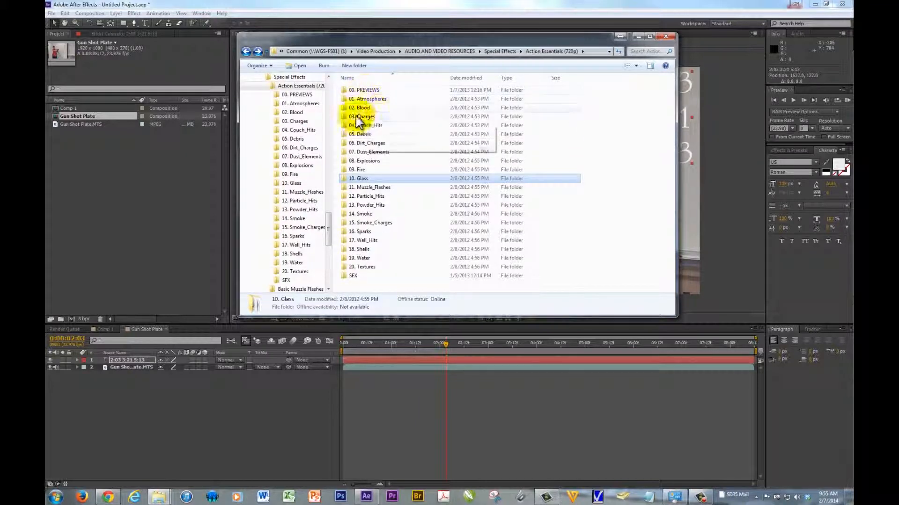
- Open the 11. Muzzle_Flashes folder in 00. PREVIEWS and browse its clips at different thumbnail sizes
double_click(369, 92)
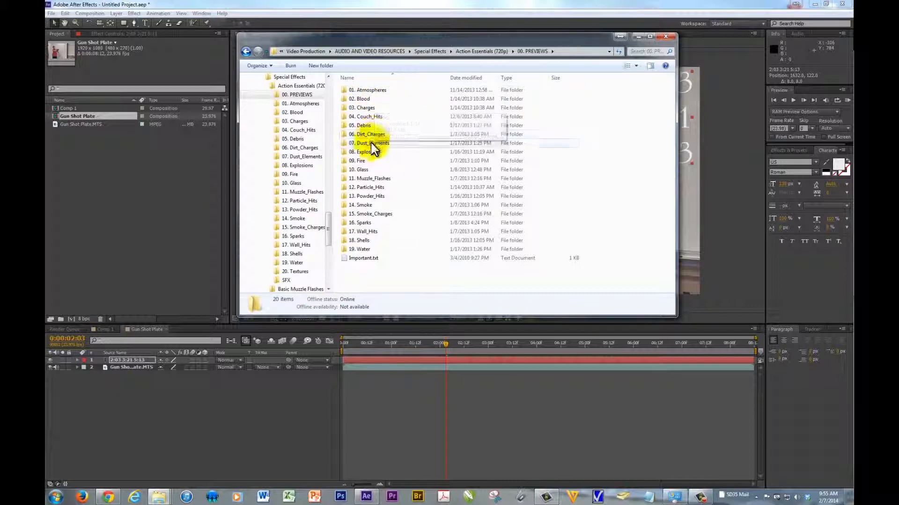
double_click(369, 178)
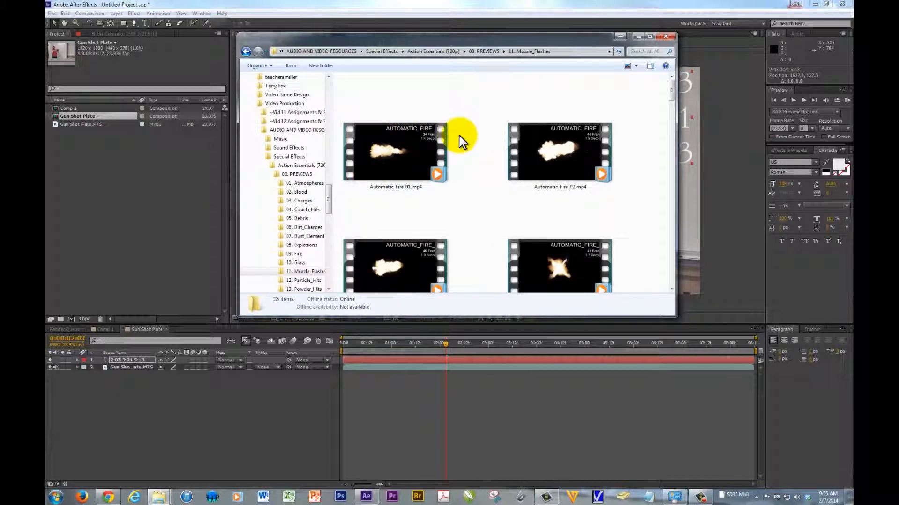
scroll(458, 137, "down", 2)
scroll(459, 137, "down", 5)
scroll(460, 136, "up", 7)
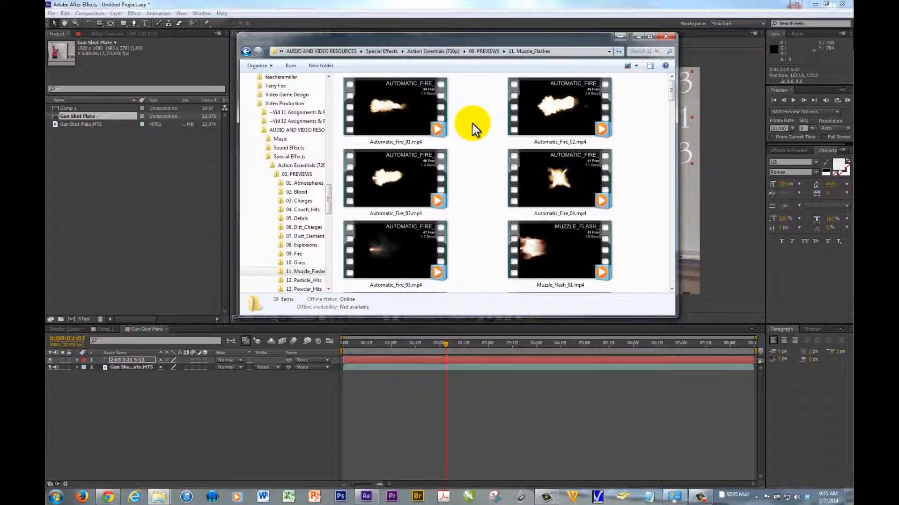
scroll(472, 123, "down", 5)
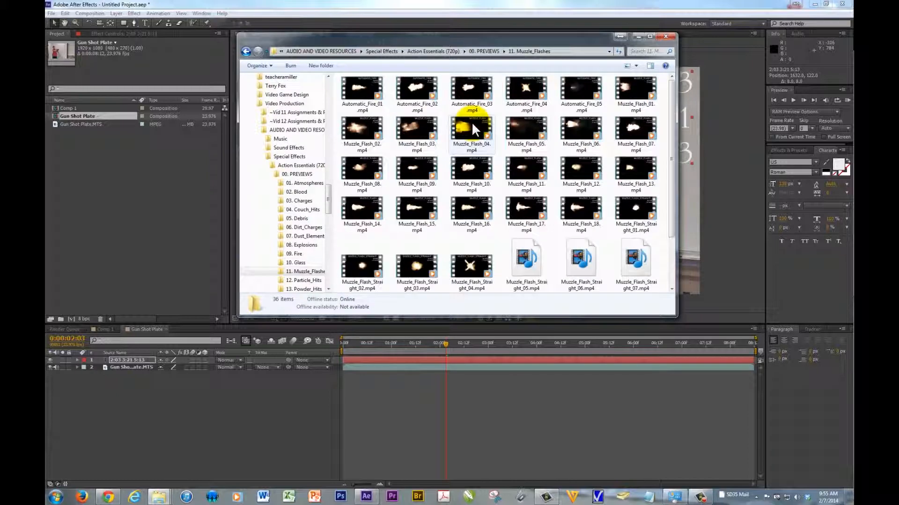
scroll(471, 124, "down", 5)
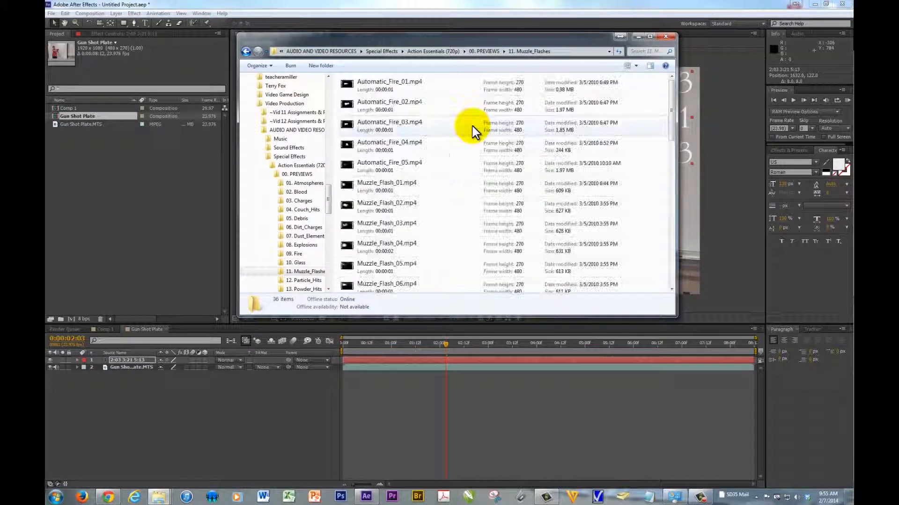
- Show the muzzle flash files in Details view and select Muzzle_Flash_02.mp4
left_click(636, 67)
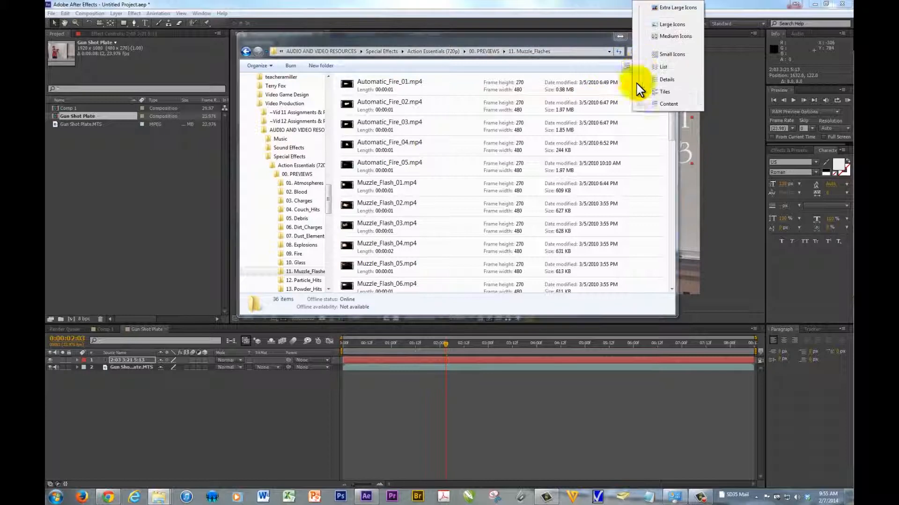
left_click(638, 80)
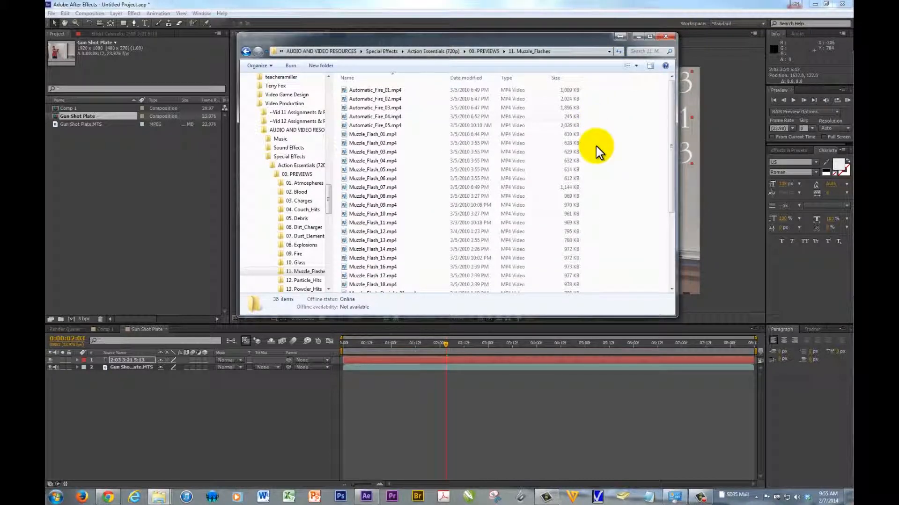
left_click(369, 143)
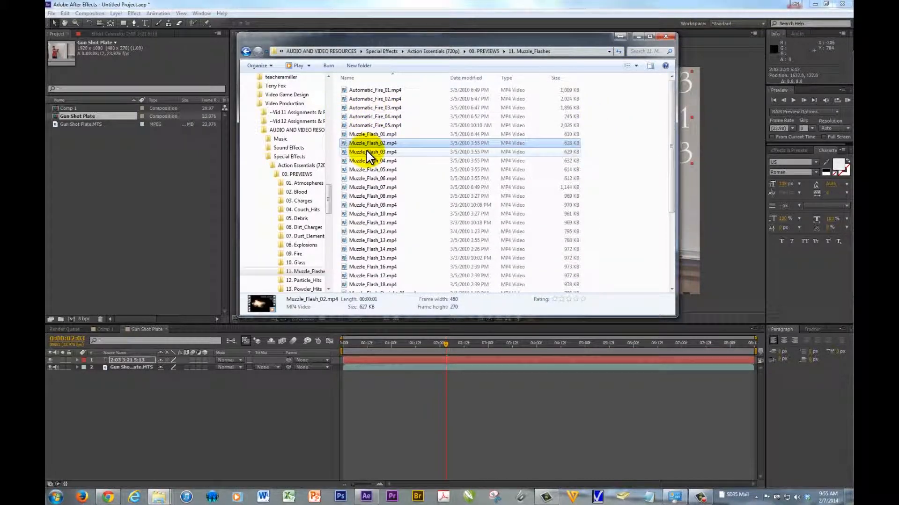
- Show the muzzle flash previews as thumbnails, browse through them and select Muzzle_Flash_Straight_04.mp4
scroll(370, 159, "up", 5)
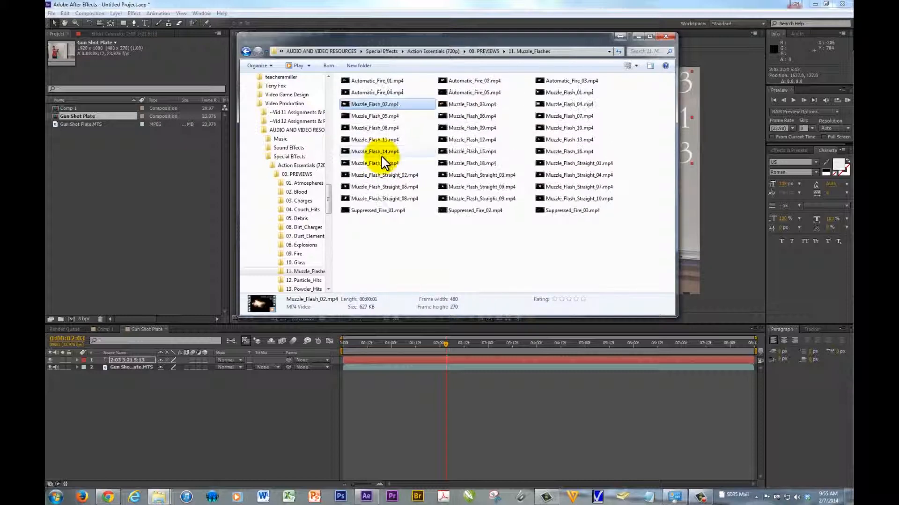
scroll(381, 156, "up", 1)
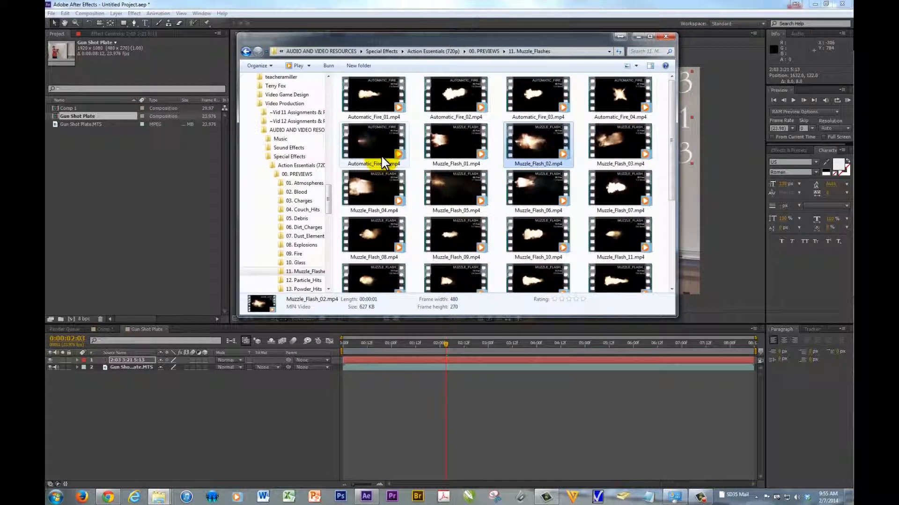
scroll(417, 155, "down", 5)
scroll(418, 155, "up", 5)
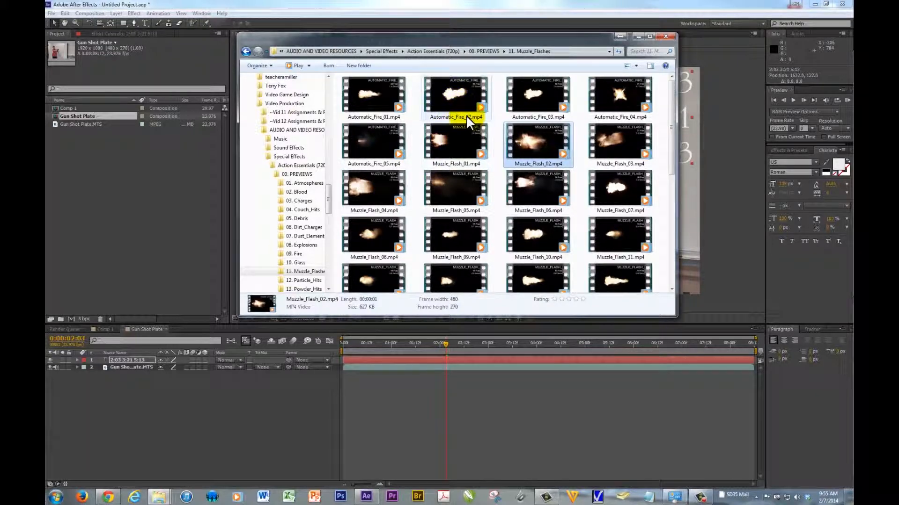
scroll(462, 111, "down", 3)
left_click(521, 249)
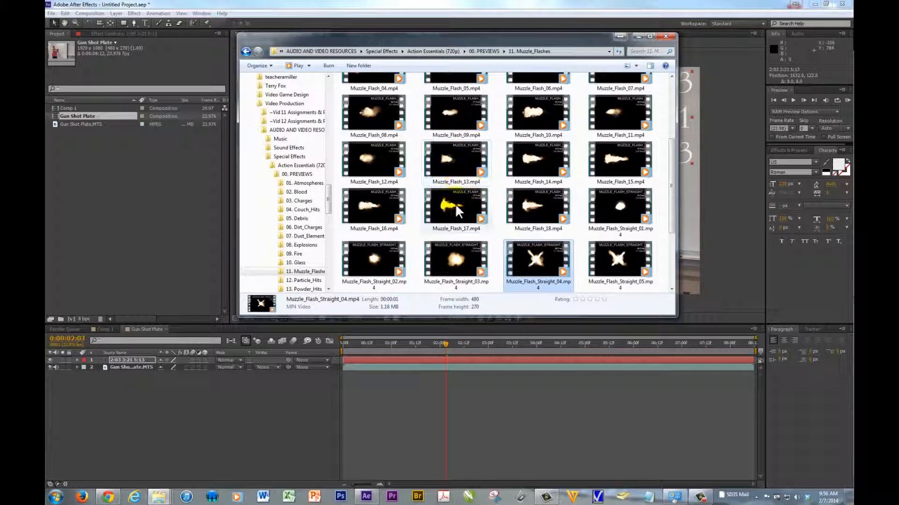
- Play the Muzzle_Flash_16.mp4 preview clip and close the media player
left_click(609, 156)
left_click(370, 214)
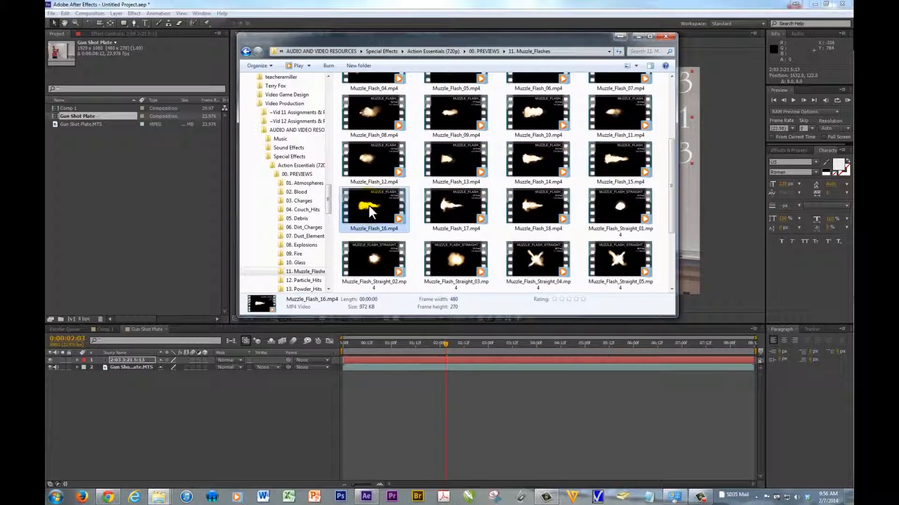
double_click(379, 202)
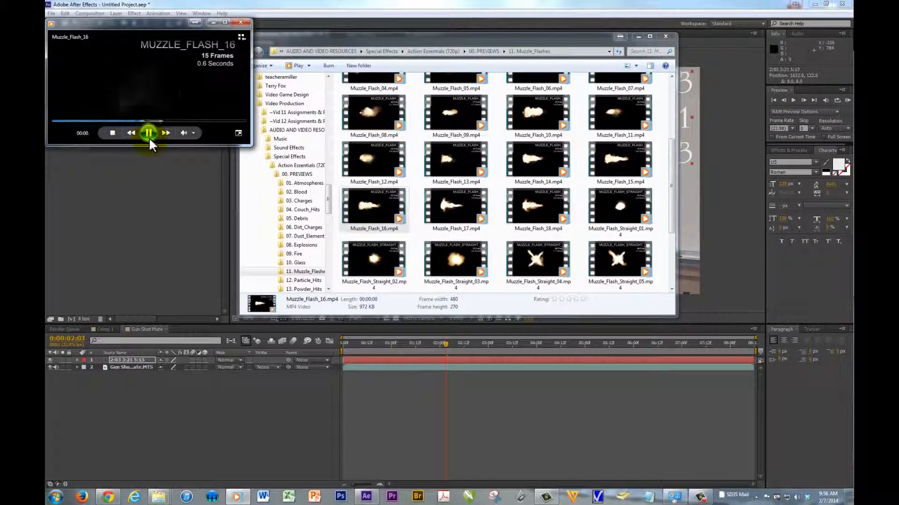
left_click(148, 133)
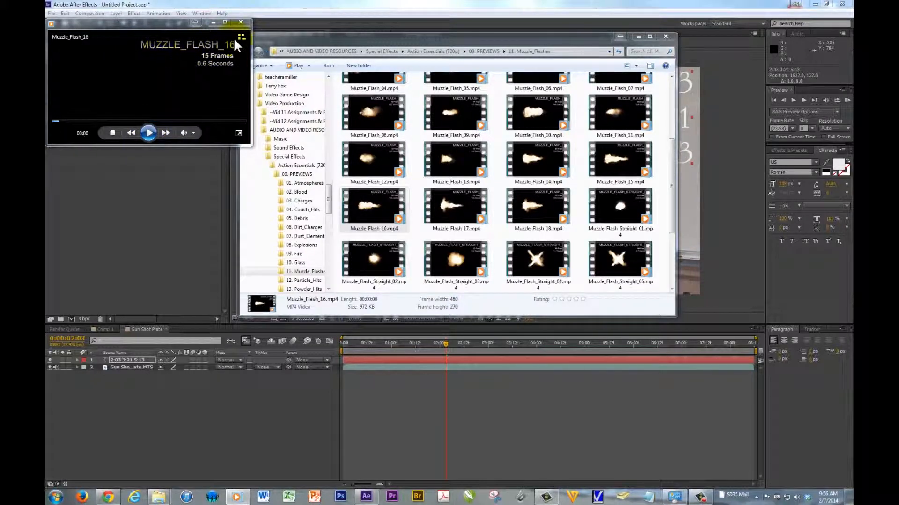
left_click(241, 21)
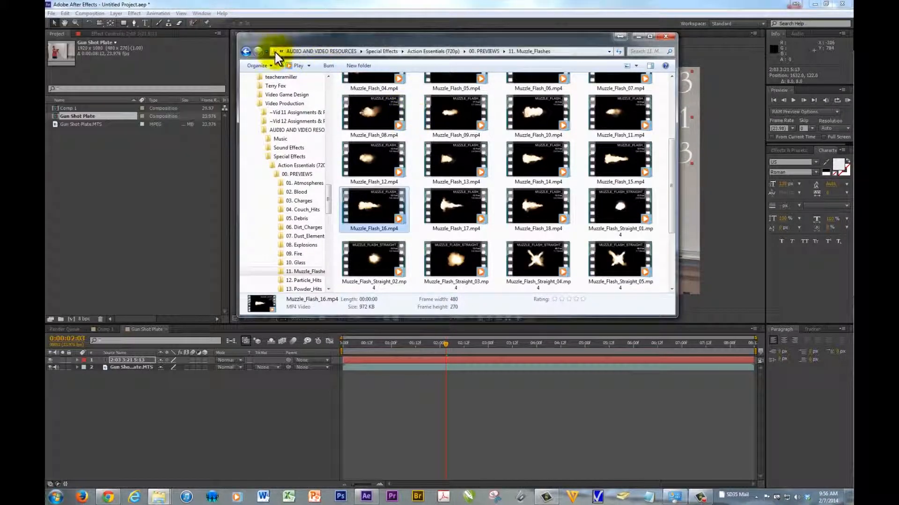
- Import Muzzle_Flash_16.mov into the After Effects project from the 11. Muzzle_Flashes folder directly under Action Essentials (720p)
left_click(244, 49)
left_click(244, 48)
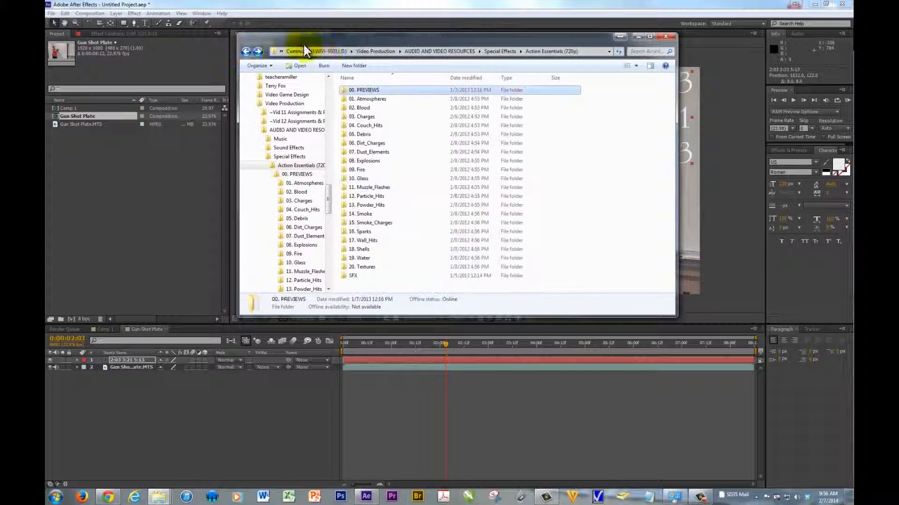
left_click(362, 91)
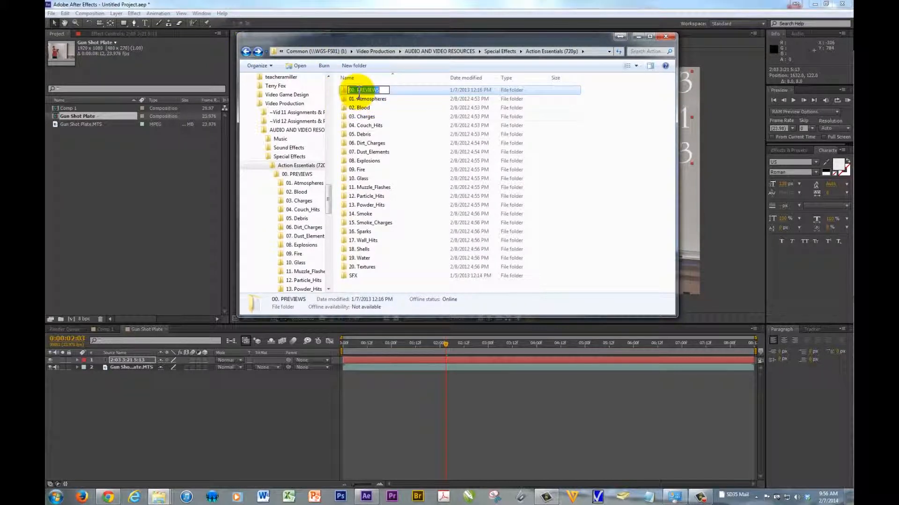
left_click(365, 126)
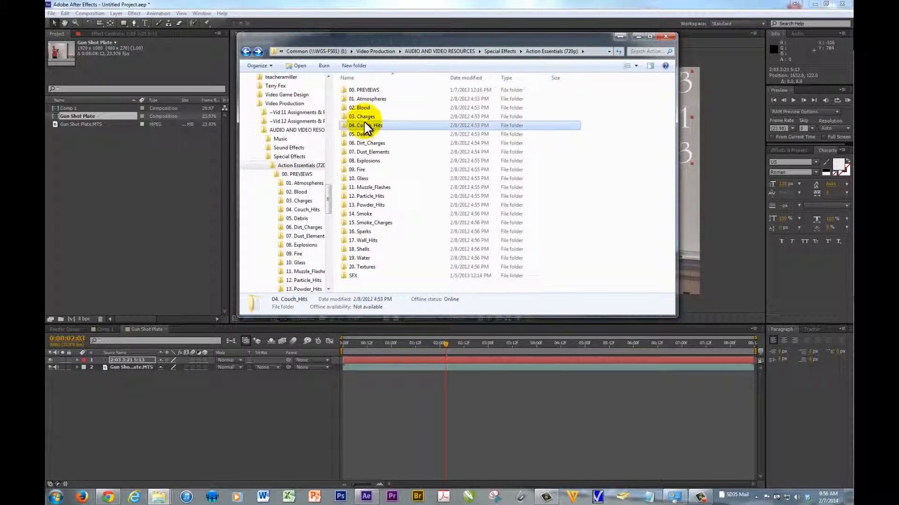
double_click(366, 188)
scroll(400, 206, "down", 1)
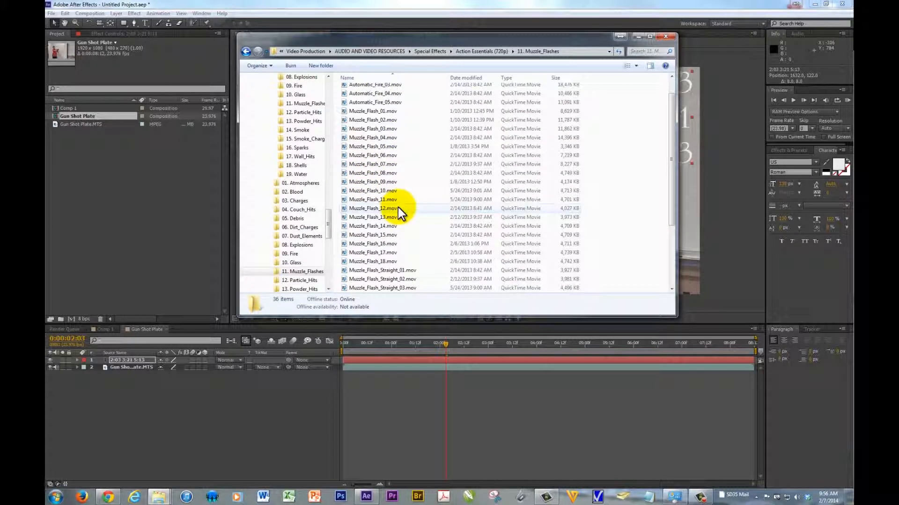
left_click_drag(377, 243, 106, 201)
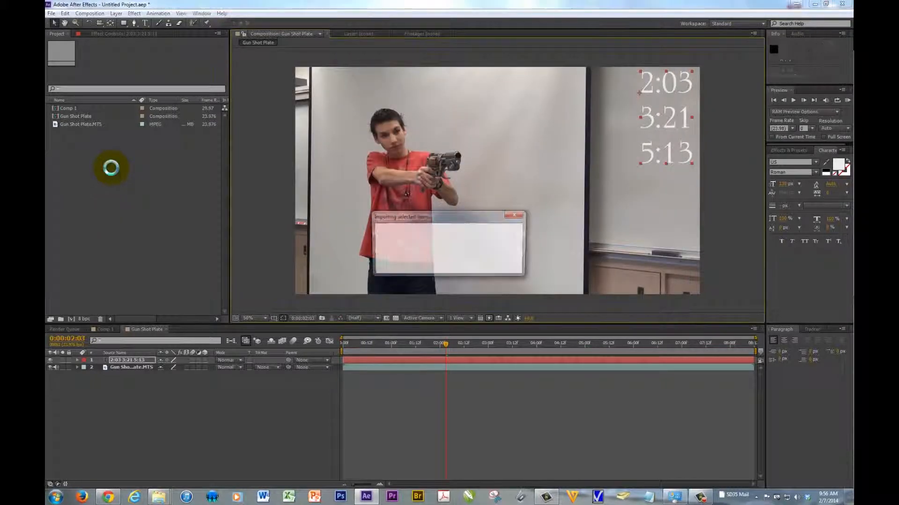
- Scrub through the Muzzle_Flash_16.mov footage from start to end and return to the Gun Shot Plate composition
double_click(57, 131)
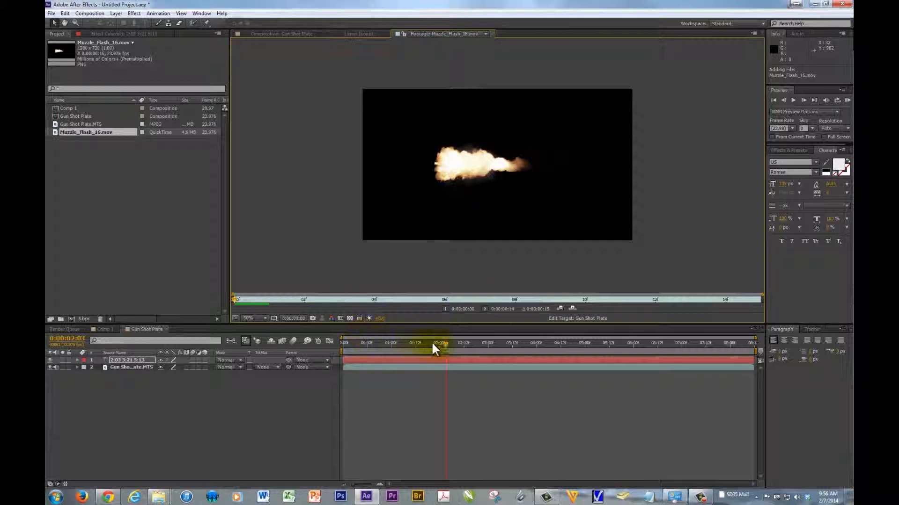
left_click_drag(232, 299, 453, 309)
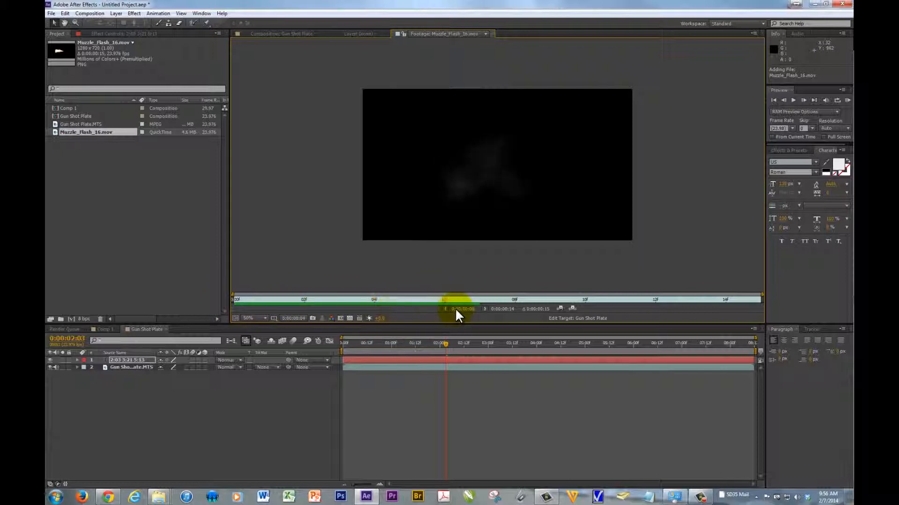
left_click_drag(549, 310, 687, 301)
left_click_drag(548, 293, 213, 303)
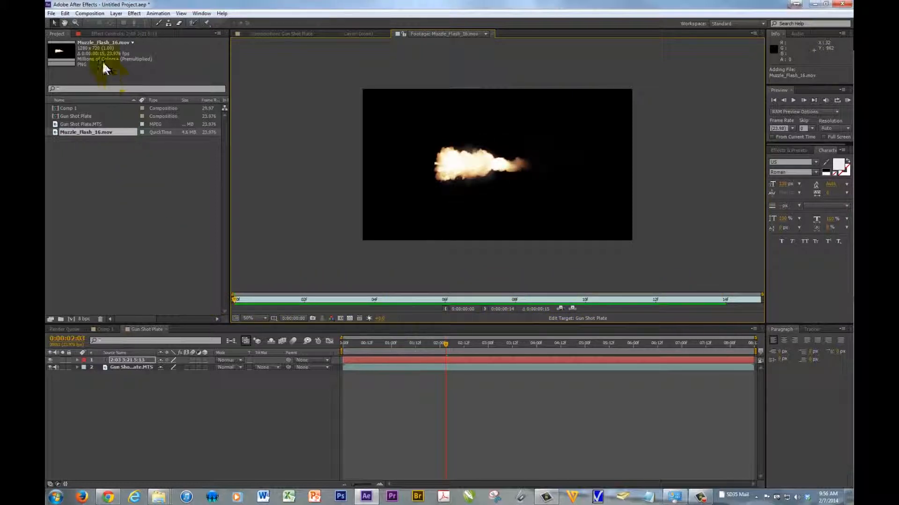
left_click(269, 33)
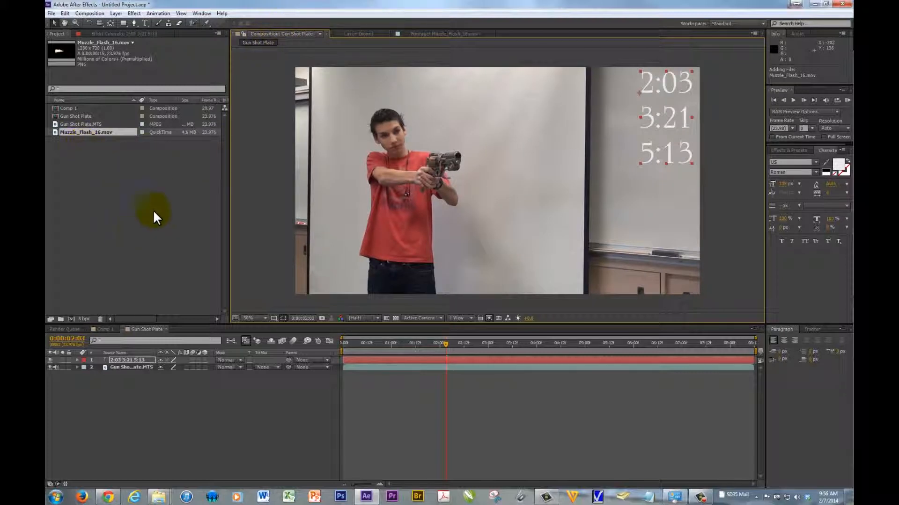
- Add Muzzle_Flash_16.mov between the text and gun footage layers and align its start with the first shot at 2:03
left_click_drag(71, 130, 108, 364)
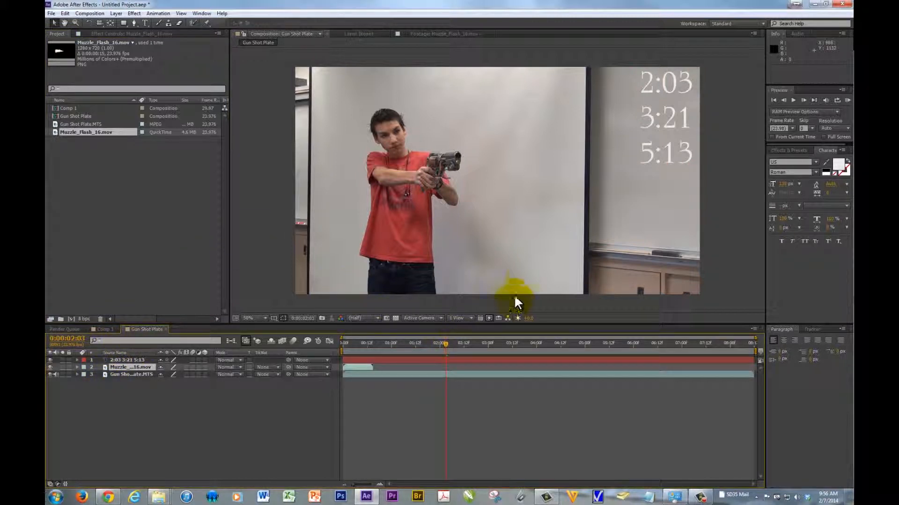
left_click_drag(453, 344, 439, 343)
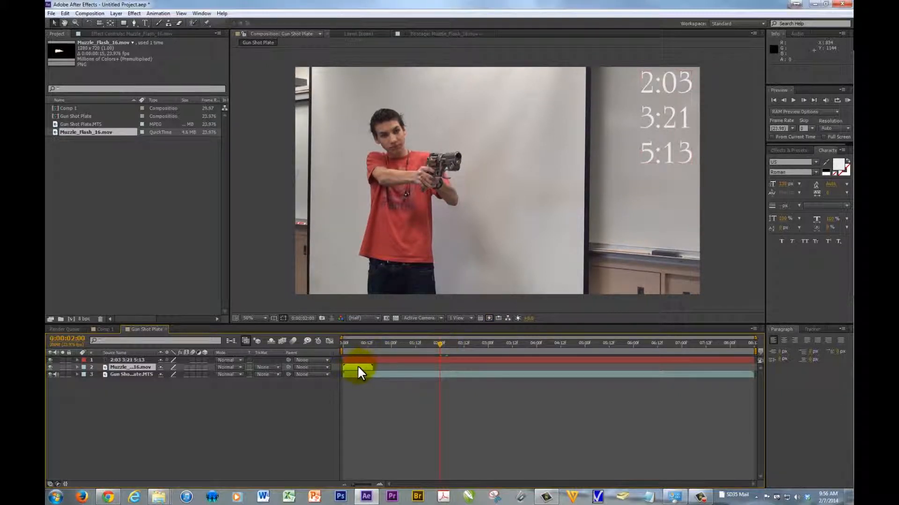
left_click_drag(357, 367, 468, 373)
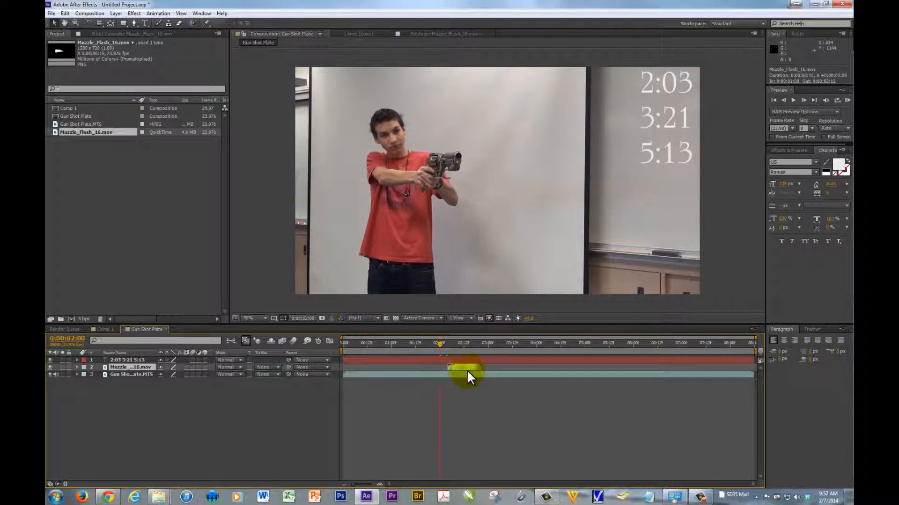
left_click(444, 347)
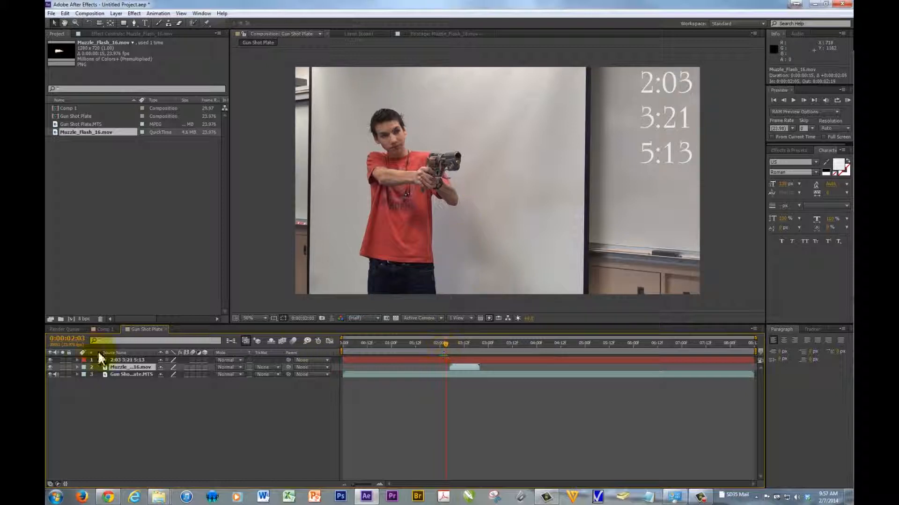
left_click_drag(467, 367, 462, 368)
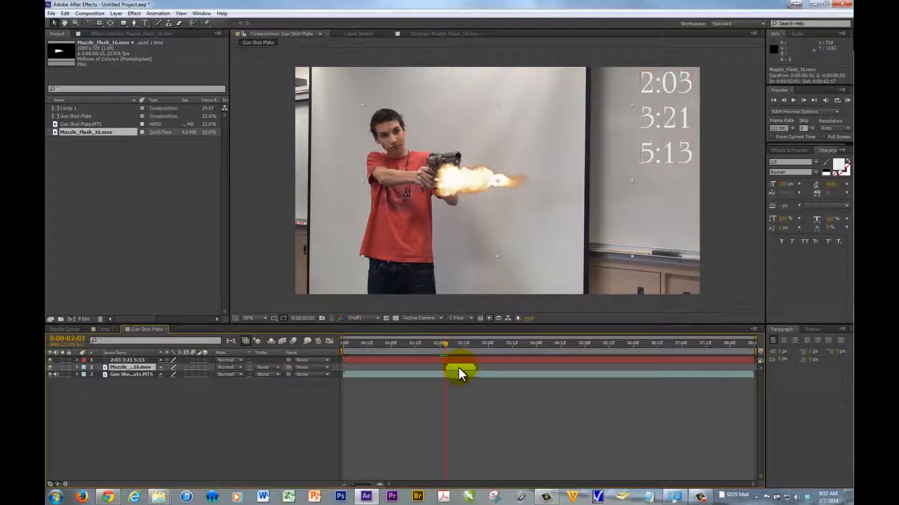
- Move the muzzle flash onto the end of the gun barrel and scale it down to about two thirds
left_click_drag(457, 185, 482, 161)
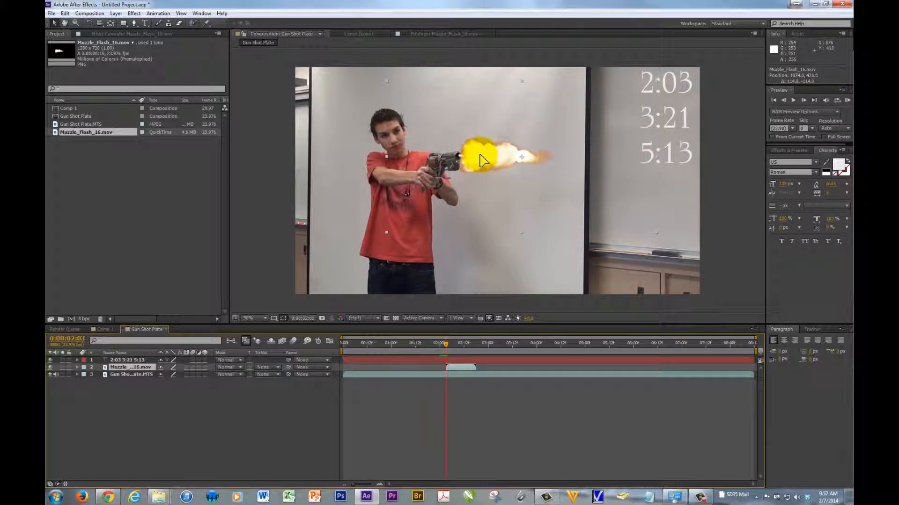
left_click_drag(386, 81, 431, 103)
left_click_drag(505, 159, 475, 157)
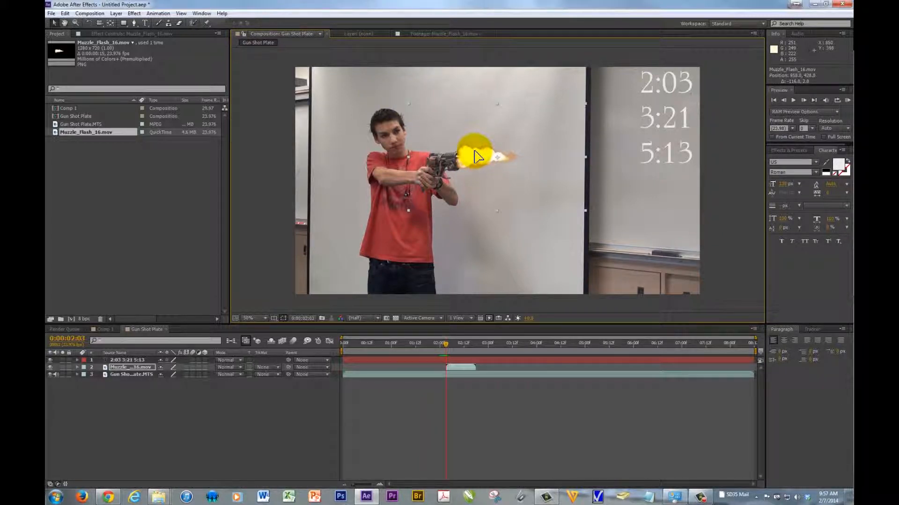
left_click_drag(475, 157, 477, 155)
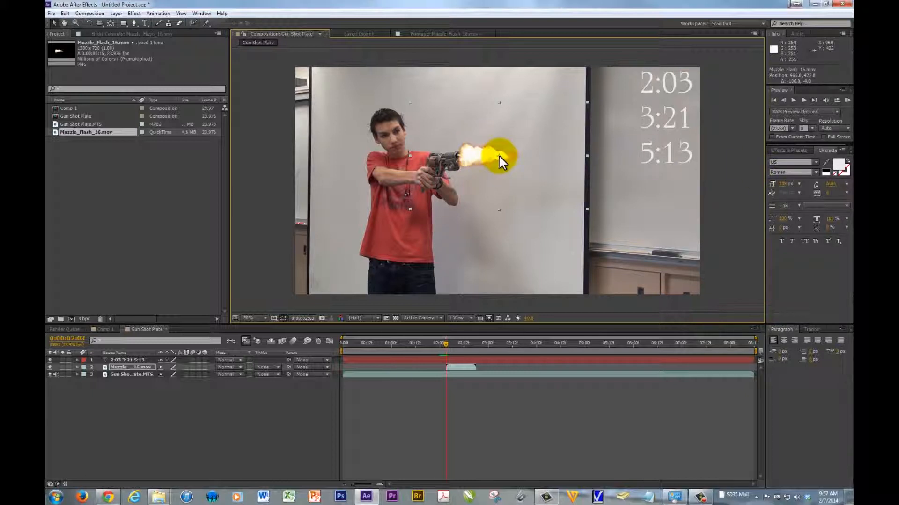
left_click_drag(479, 162, 478, 162)
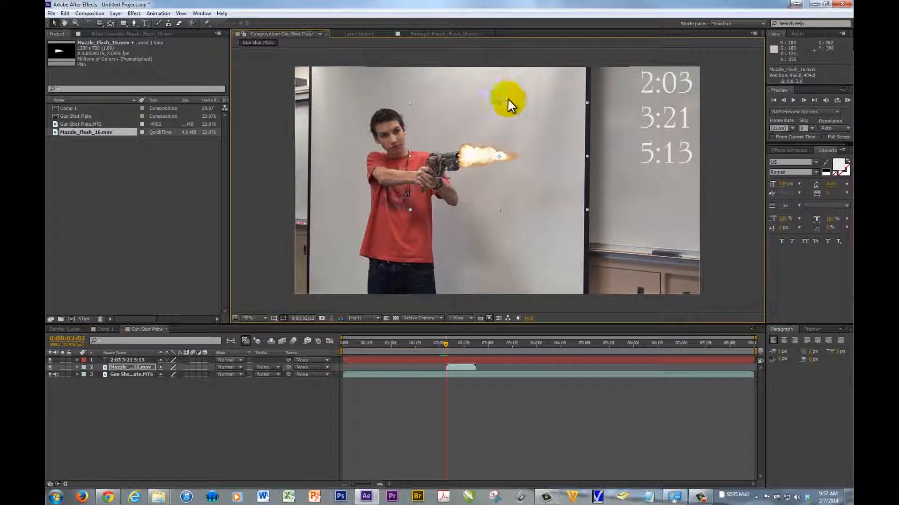
left_click_drag(483, 161, 480, 153)
- Refine the muzzle flash's scale to about 60% by 63% and place it against the barrel at position 952, 422
left_click_drag(585, 209, 462, 153)
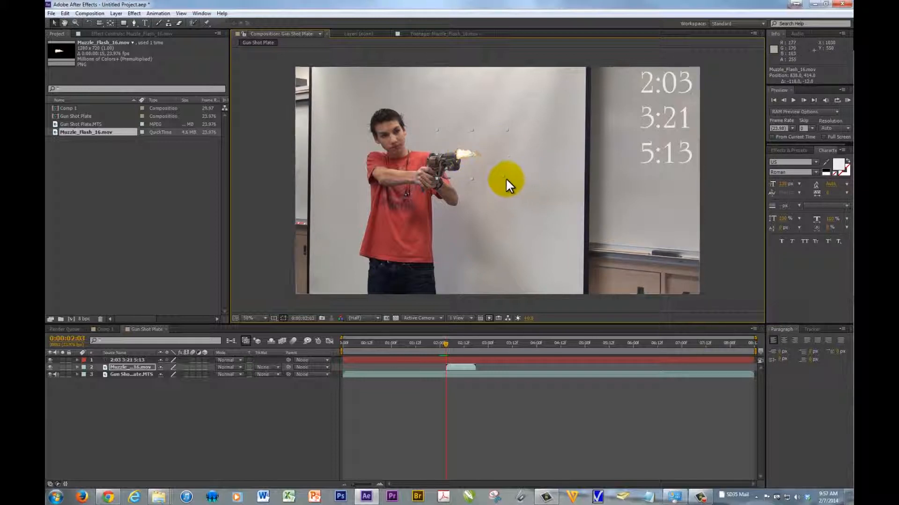
left_click_drag(505, 178, 566, 209)
left_click_drag(437, 143, 471, 158)
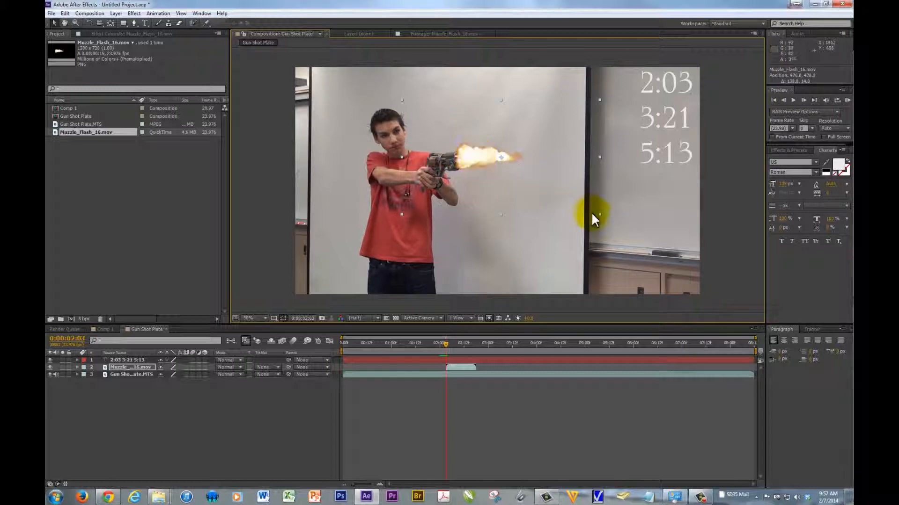
left_click_drag(599, 213, 587, 207)
left_click_drag(498, 156, 490, 161)
left_click_drag(582, 207, 579, 206)
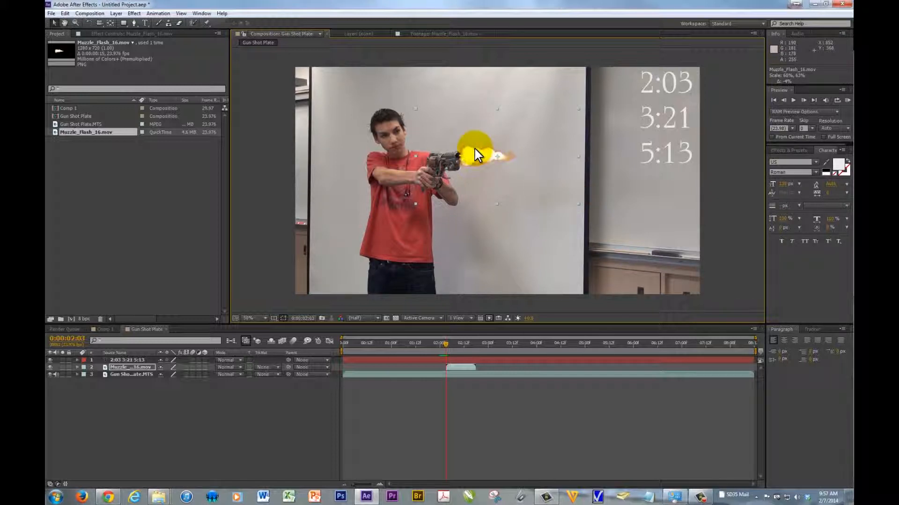
left_click_drag(476, 156, 475, 155)
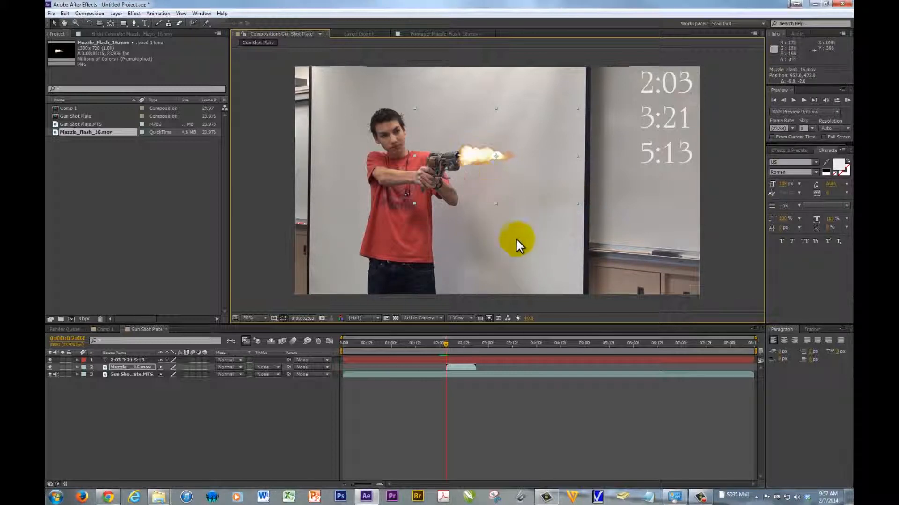
- Duplicate the Muzzle_Flash_16.mov layer and move the current time to the second shot at 3:21
mouse_move(446, 343)
left_mouse_down()
mouse_move(464, 346)
mouse_move(447, 343)
left_mouse_up()
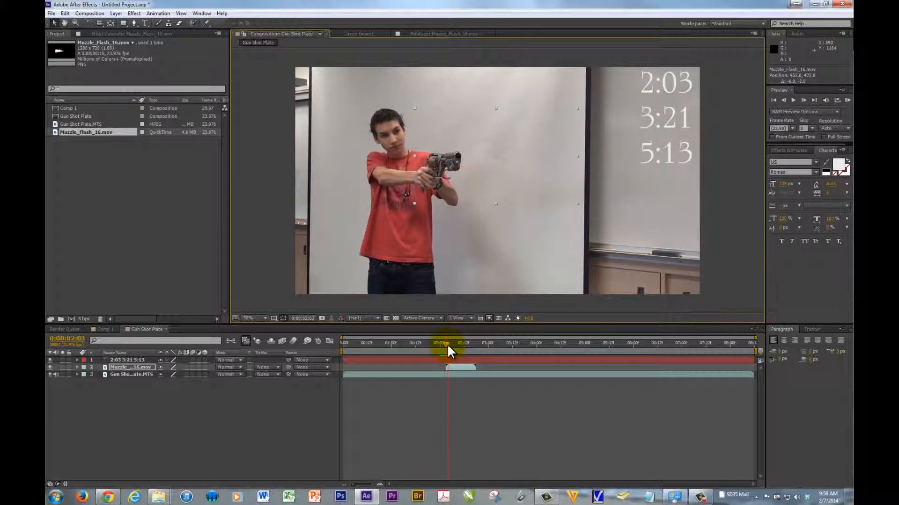
left_click(128, 368)
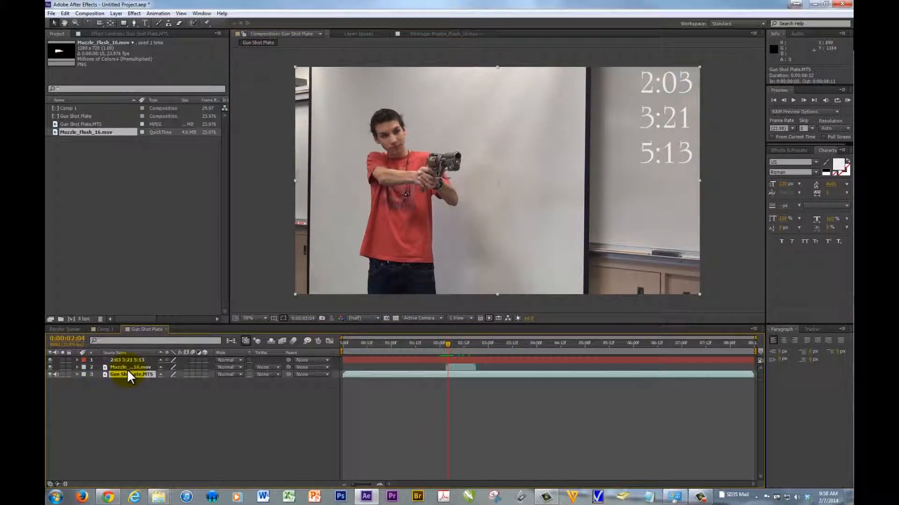
key("ctrl+d")
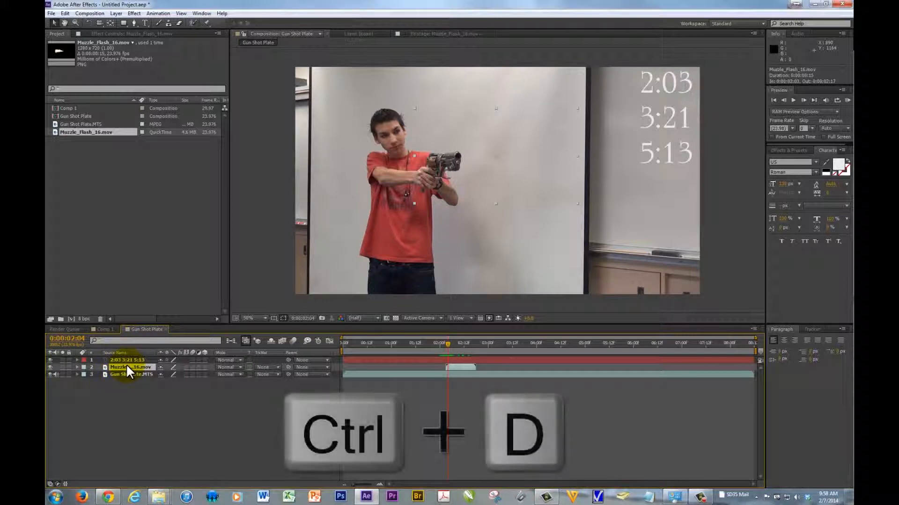
key("ctrl+d")
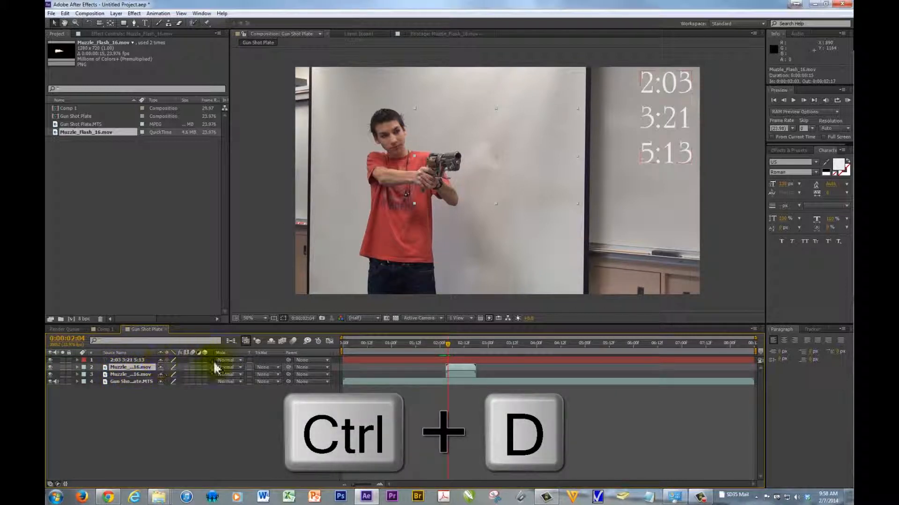
left_click_drag(448, 343, 530, 353)
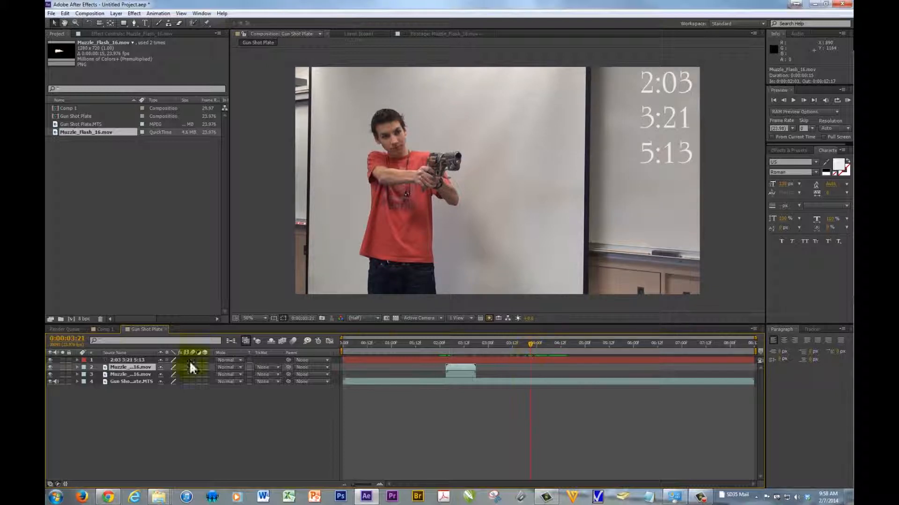
- Align the duplicated muzzle flash's start with the second shot at 3:21 and place it against the barrel at position 948, 420
left_click_drag(465, 367, 544, 370)
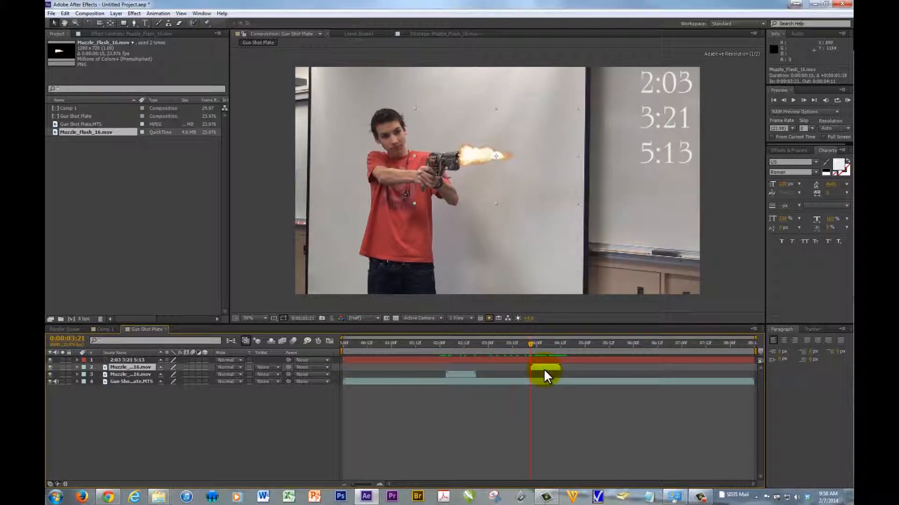
left_click(470, 160)
left_click_drag(471, 164, 467, 159)
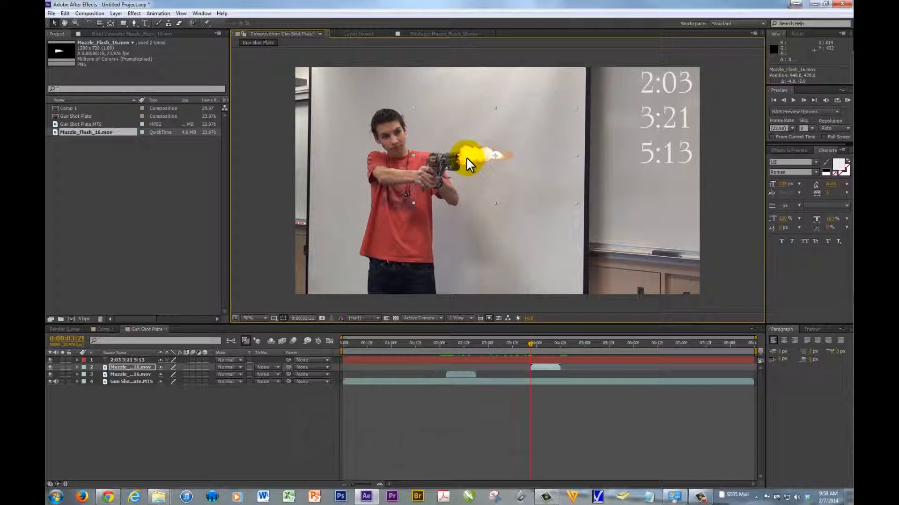
- Duplicate the second muzzle flash layer, align the copy's start with the third shot at 5:13 and fit it to the barrel
key("ctrl+d")
left_click(123, 367)
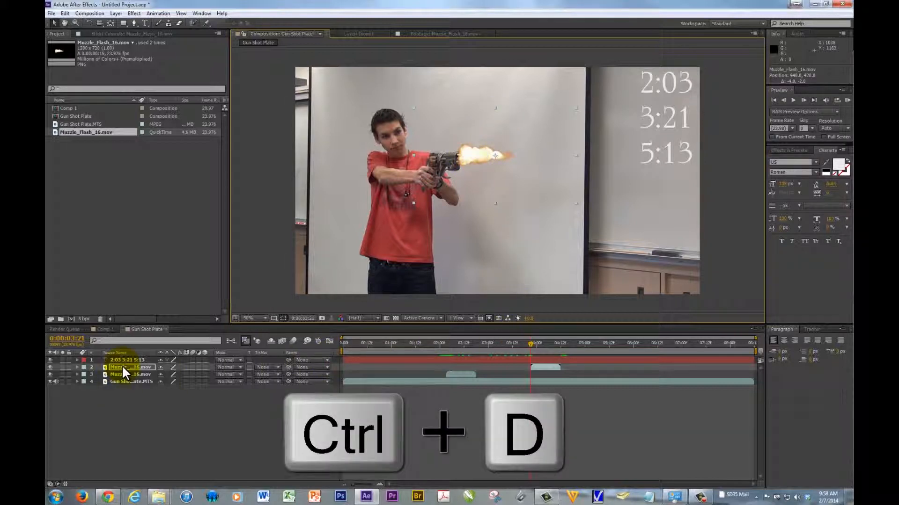
key("ctrl+d")
left_click_drag(541, 344, 610, 350)
left_click(542, 368)
left_click_drag(533, 365, 544, 366)
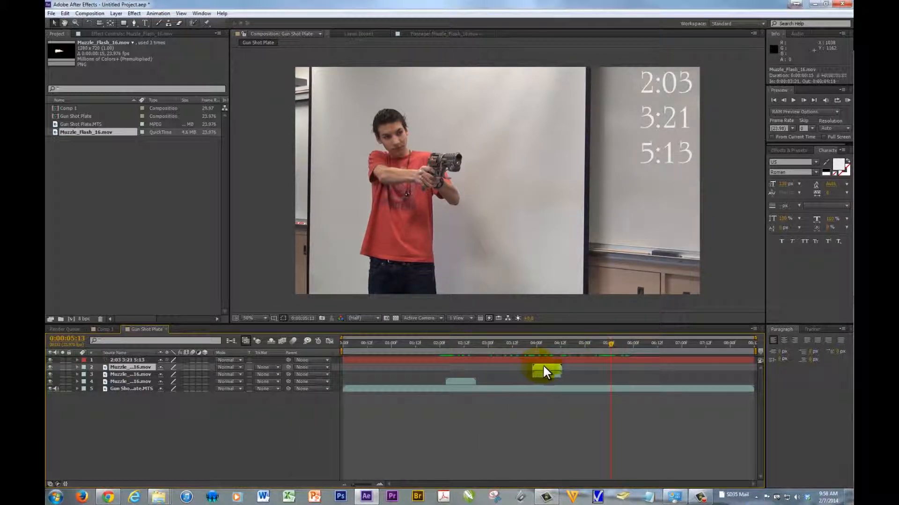
left_click_drag(614, 367, 616, 368)
left_click_drag(465, 155, 468, 157)
- Preview the composition from the beginning to check the timing of all three muzzle flashes
left_click_drag(608, 338, 340, 353)
key("KP_0")
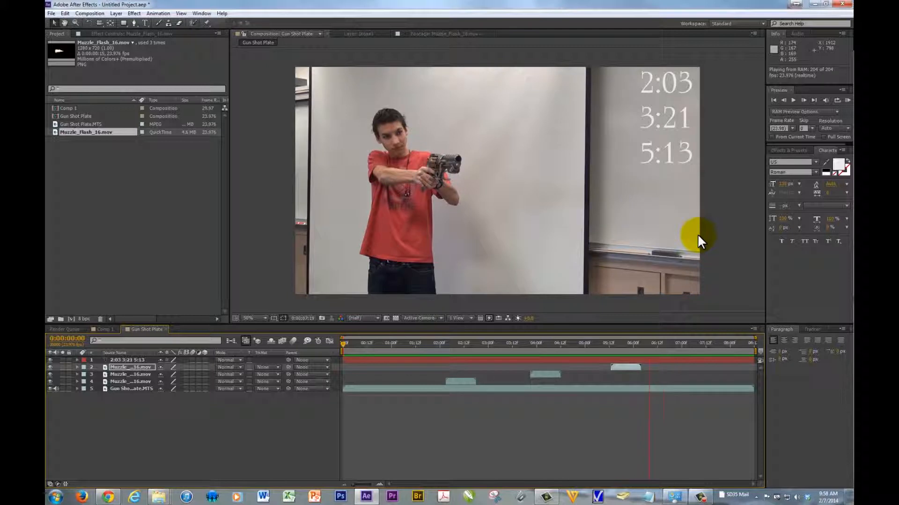
key("space")
- Move the current time back to the first shot at 2:03 and hide the text layer with the shot times
left_click_drag(469, 343, 445, 343)
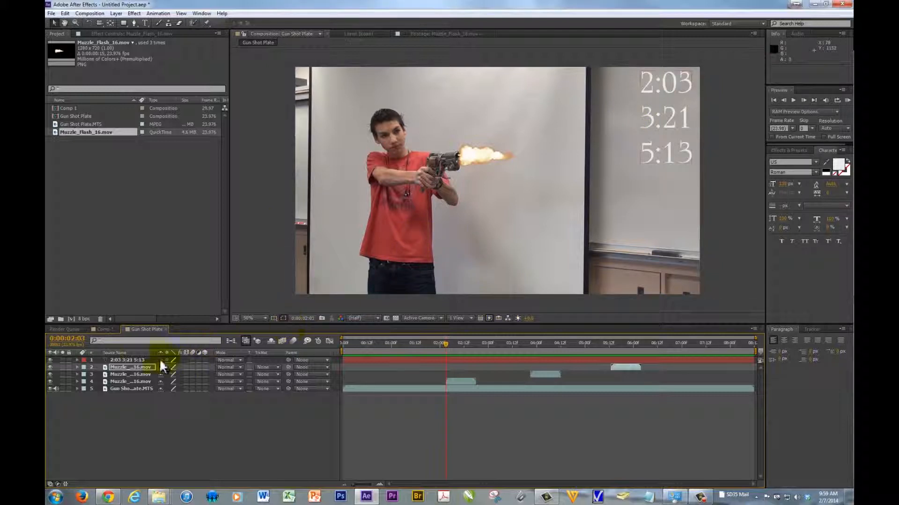
left_click(50, 360)
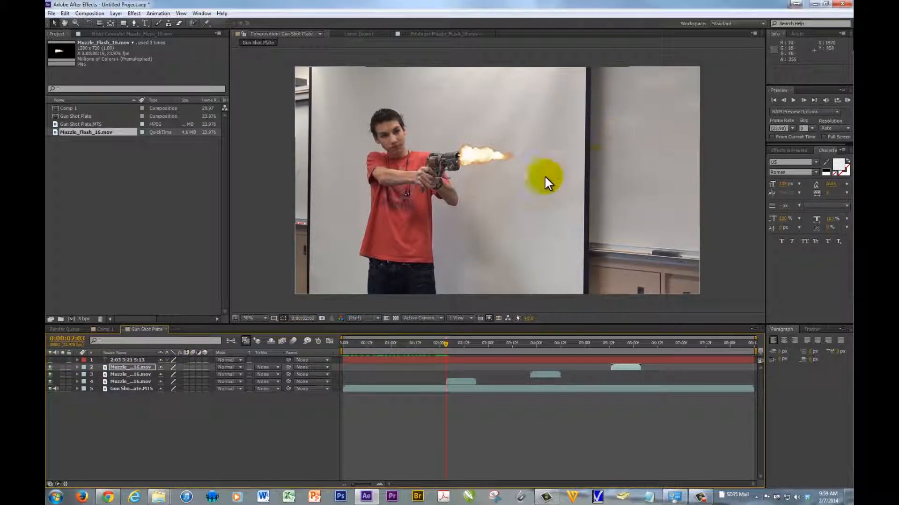
- Duplicate the Gun Shot Plate.MTS footage layer
left_click(123, 390)
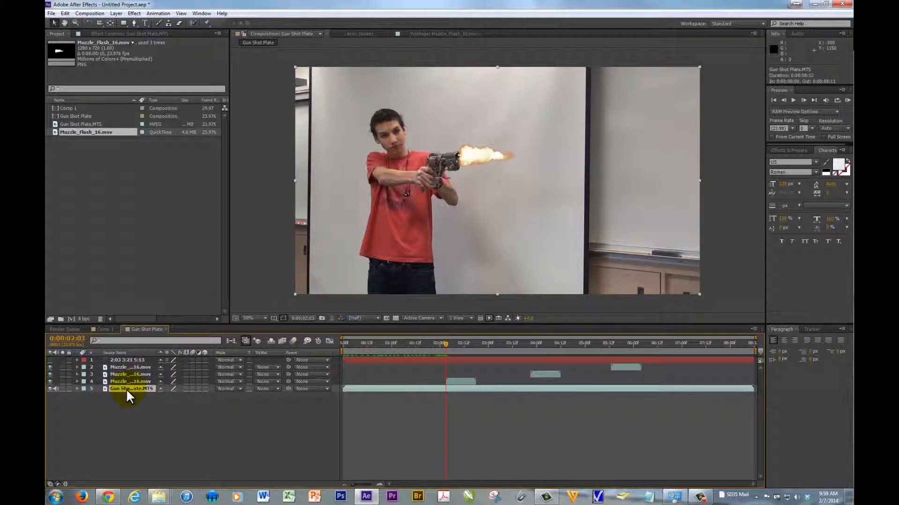
left_click(50, 388)
left_click(50, 388)
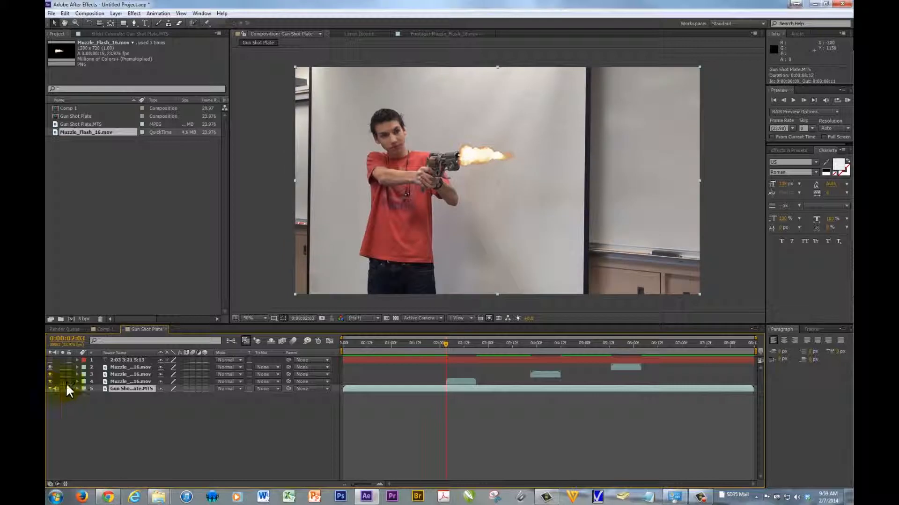
key("ctrl+d")
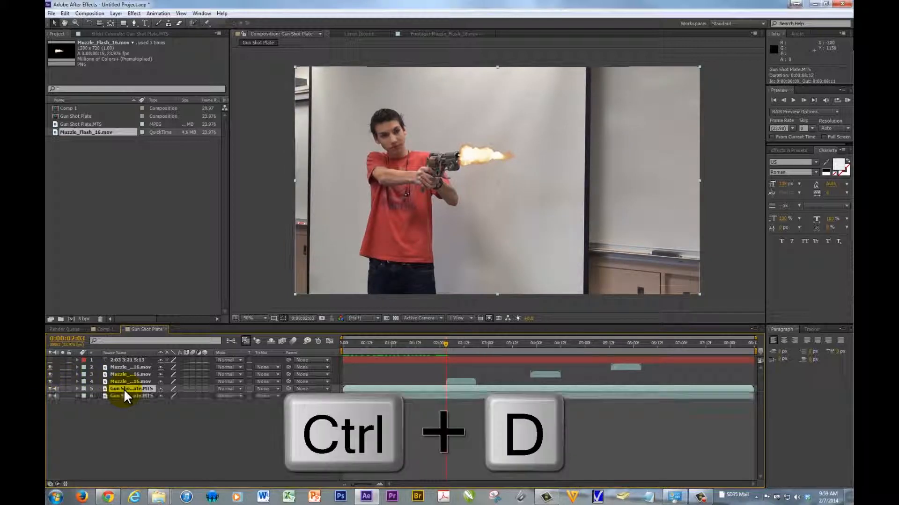
- Shift the upper footage copy sideways in the frame and undo the move
left_click_drag(360, 212, 507, 213)
key("ctrl+z")
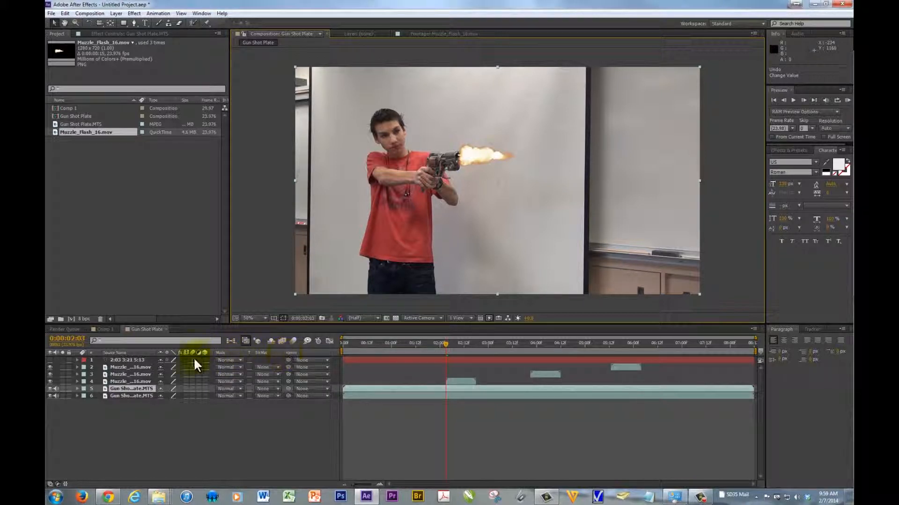
right_click(290, 350)
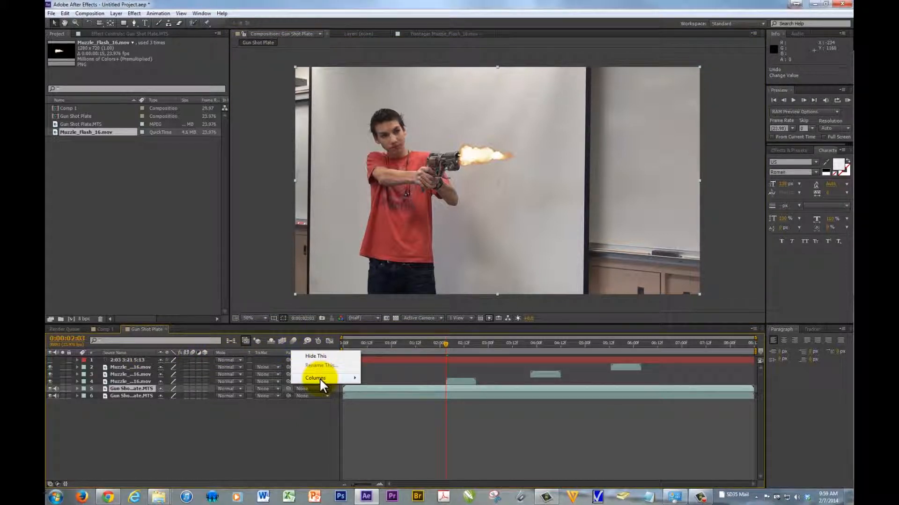
mouse_move(320, 378)
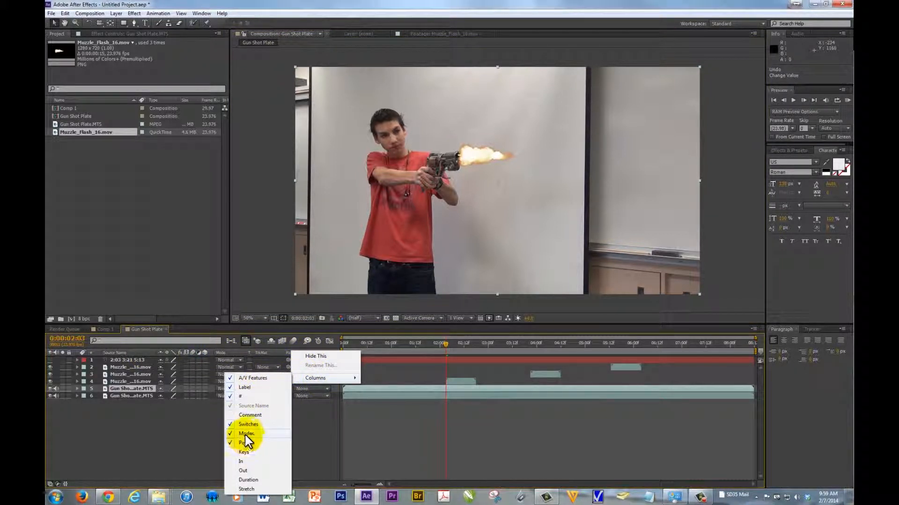
left_click(204, 398)
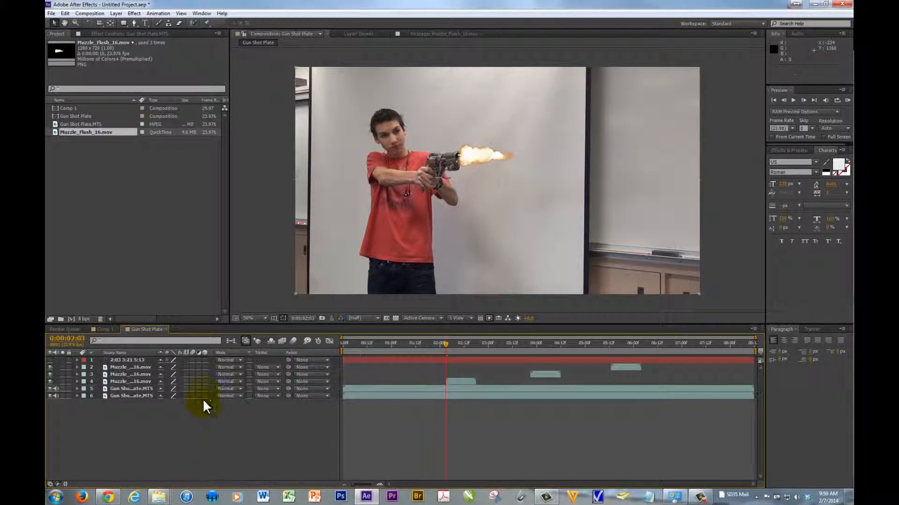
- Set the blending mode of the upper Gun Shot Plate.MTS layer to Add
left_click(130, 388)
left_click(236, 389)
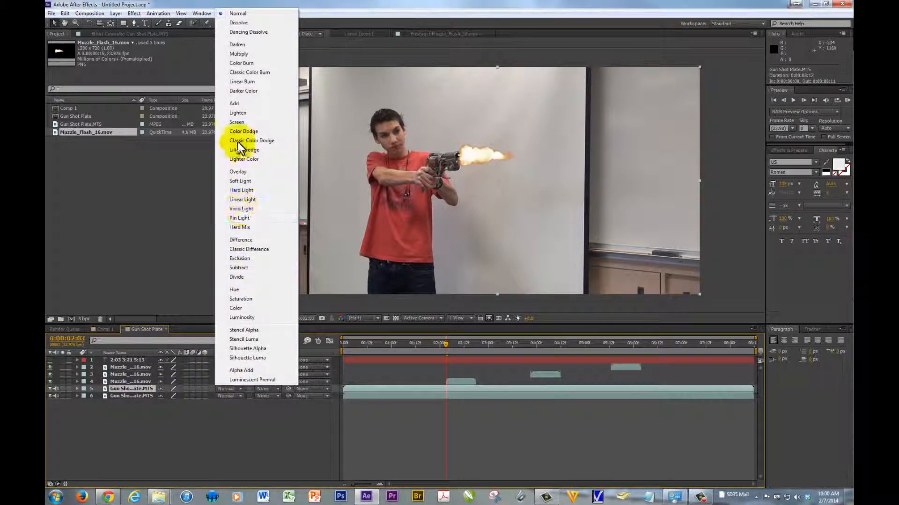
left_click(234, 104)
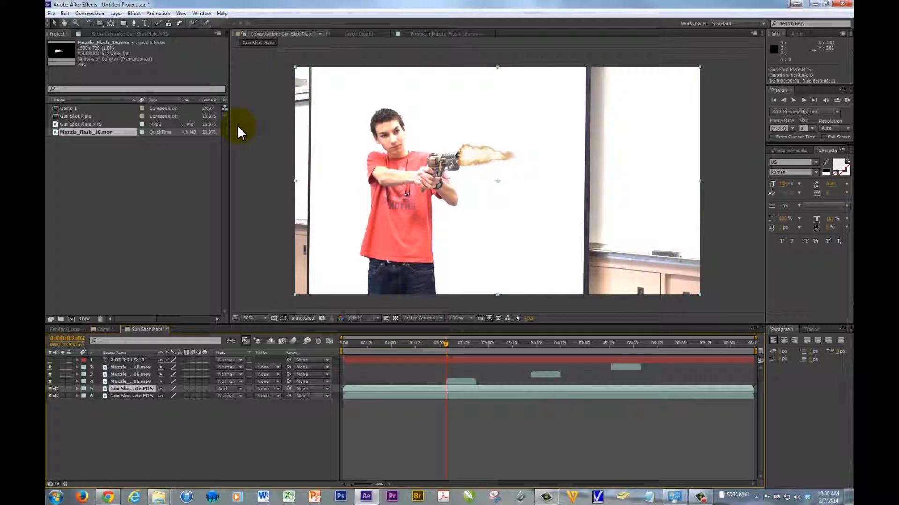
- Try the Subtract, Hard Light and Color Dodge blending modes on the upper footage layer and return it to Add
left_click(240, 387)
left_click(241, 277)
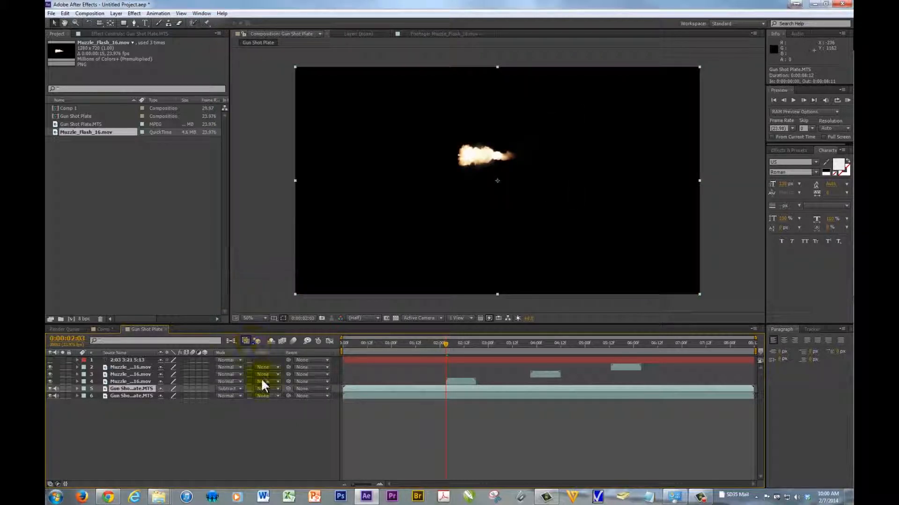
left_click(239, 389)
left_click(233, 191)
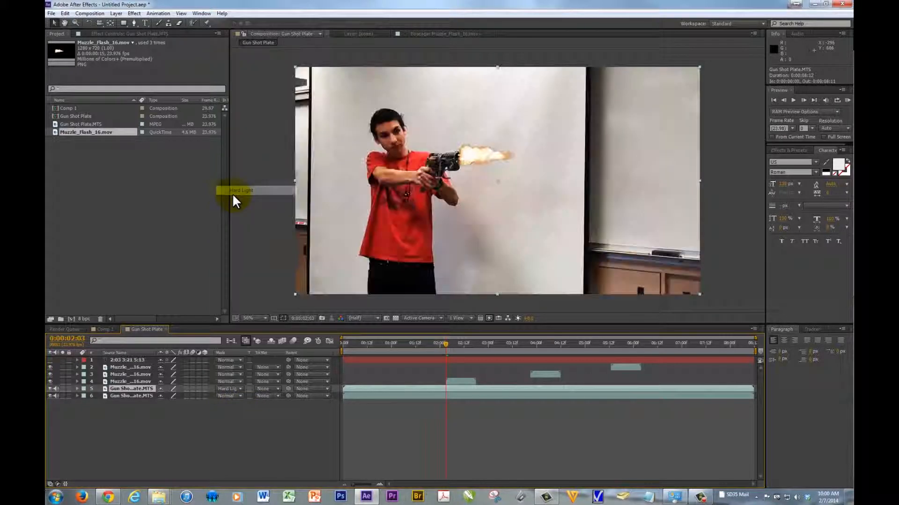
left_click(237, 389)
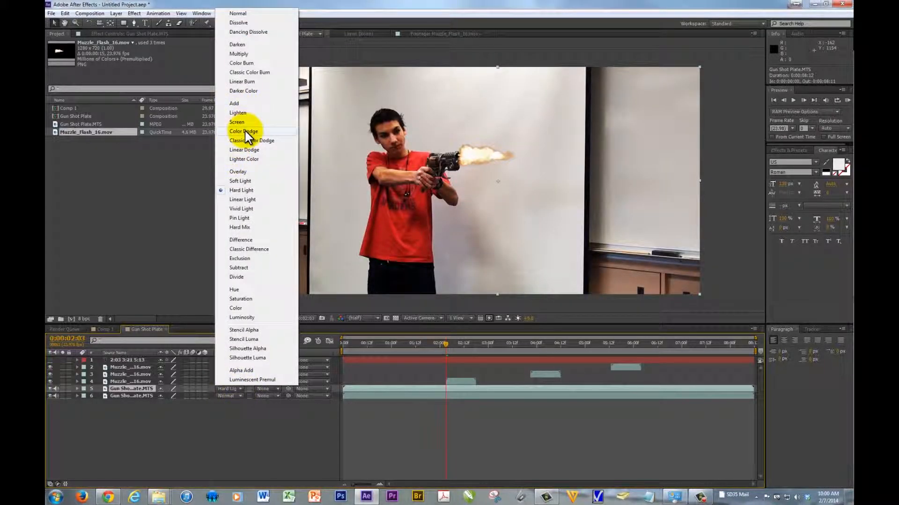
left_click(245, 131)
left_click(237, 389)
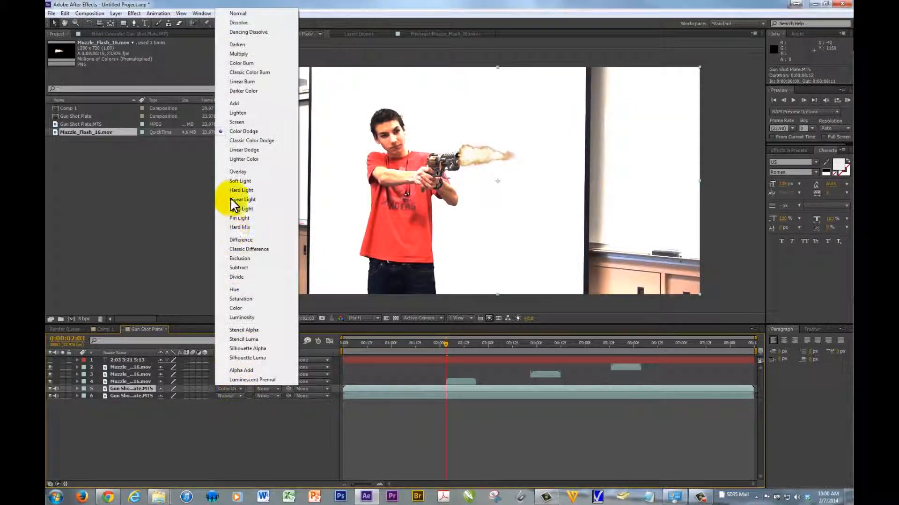
left_click(238, 103)
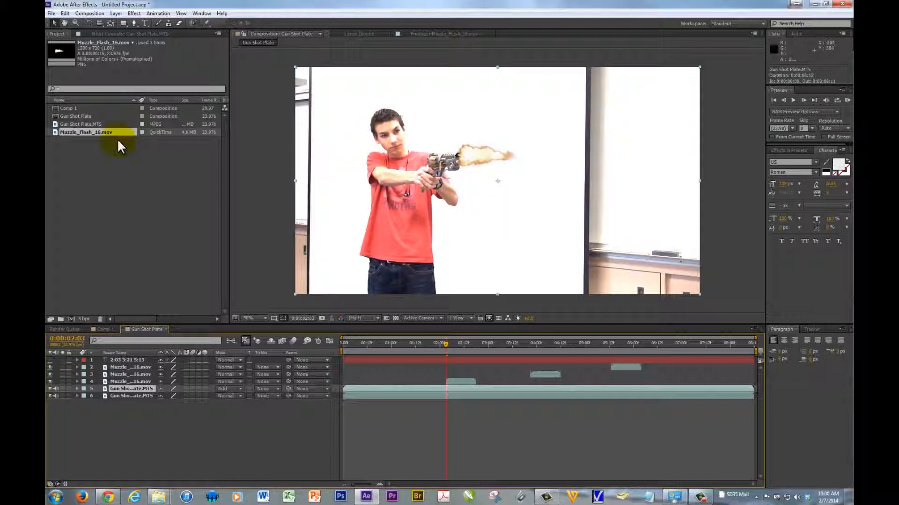
- Draw a closed Pen tool mask on the upper footage layer, fanning out from the muzzle to the whiteboard's dark far edge
left_click(126, 413)
left_click(129, 389)
left_click_drag(122, 391, 125, 391)
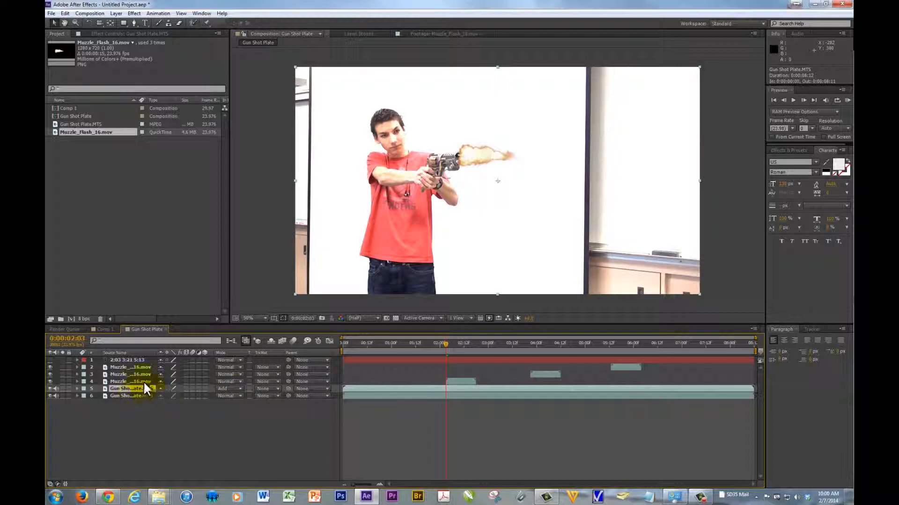
left_click(133, 23)
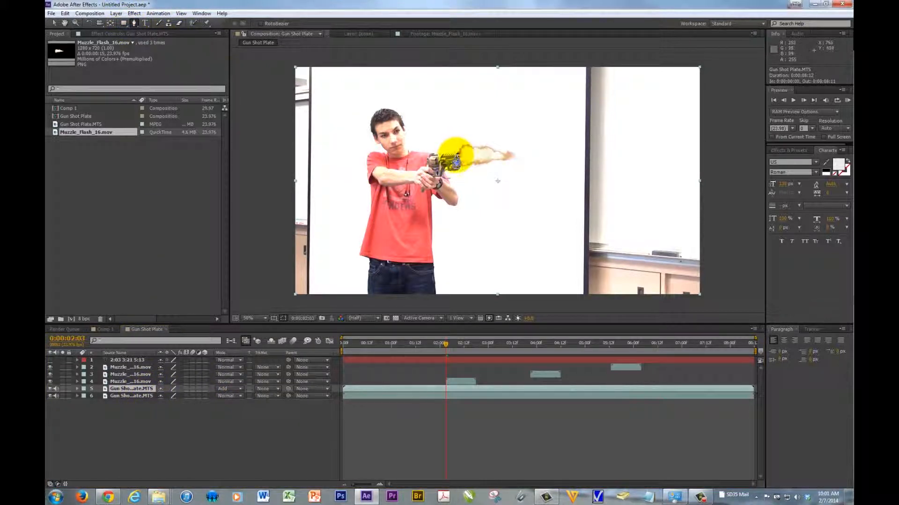
left_click(469, 140)
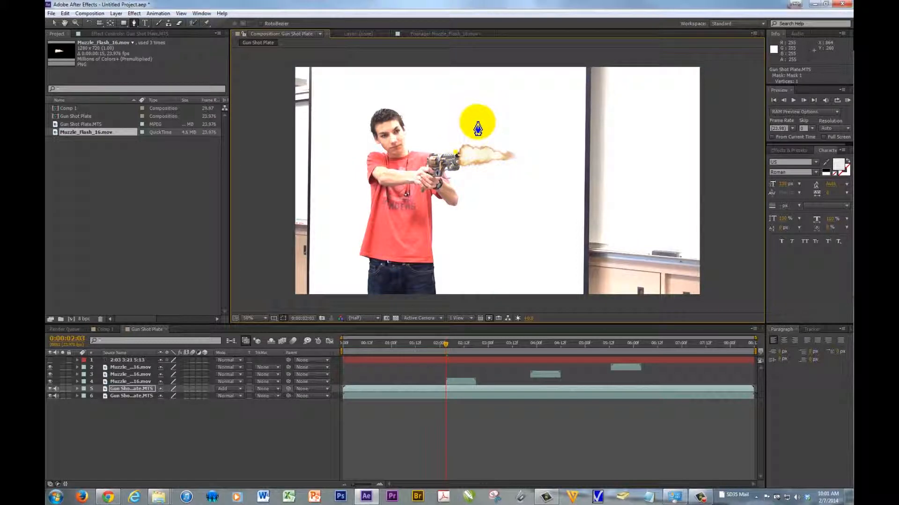
left_click(480, 132)
left_click(503, 116)
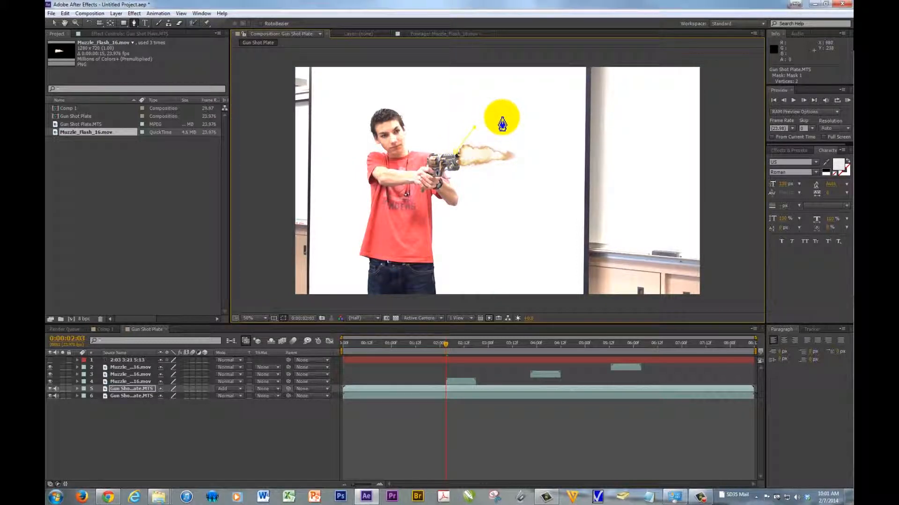
left_click(543, 111)
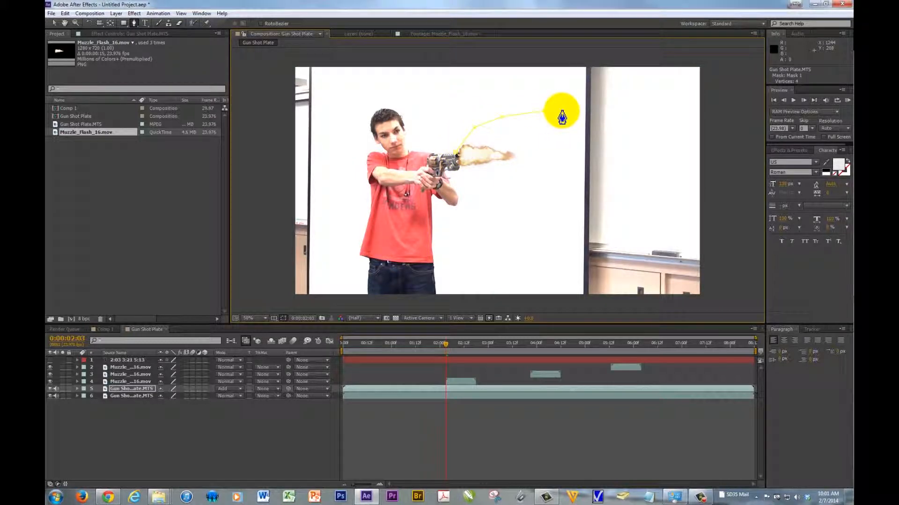
left_click(585, 109)
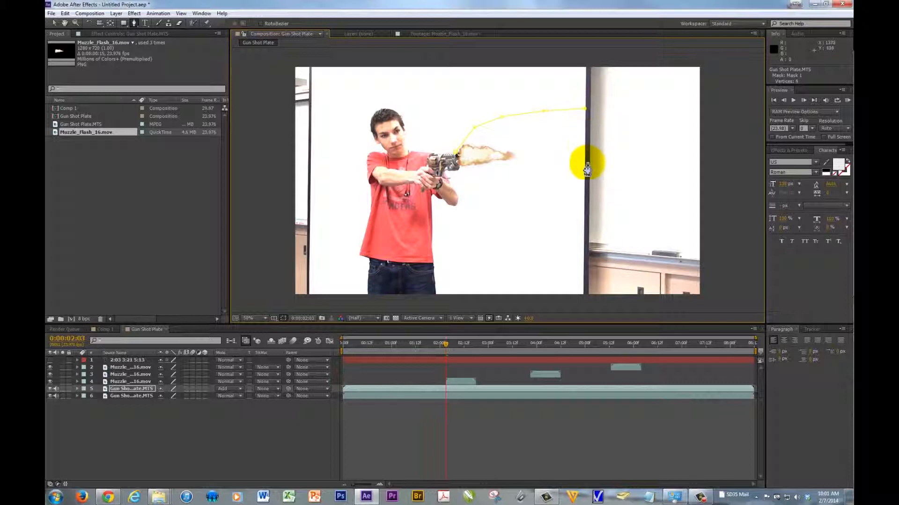
left_click(584, 218)
left_click(546, 218)
left_click(492, 204)
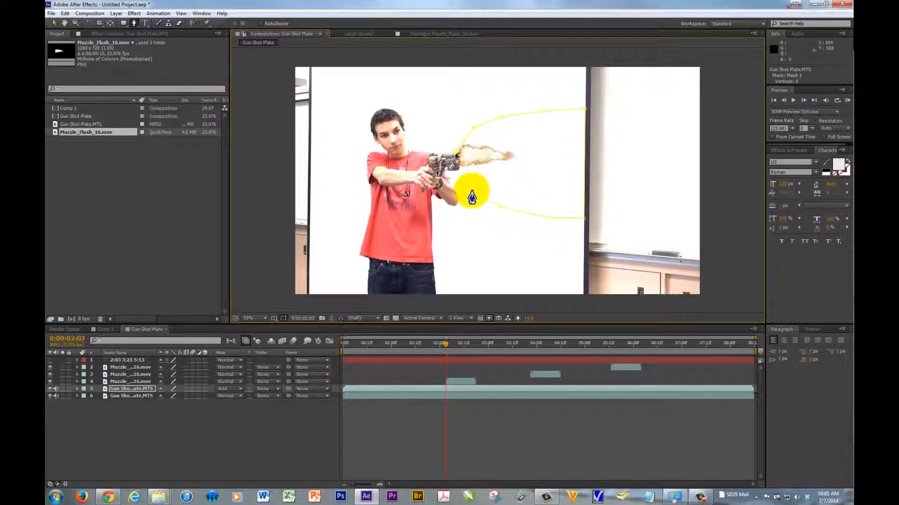
left_click(465, 181)
left_click(459, 169)
left_click(456, 169)
left_click(456, 161)
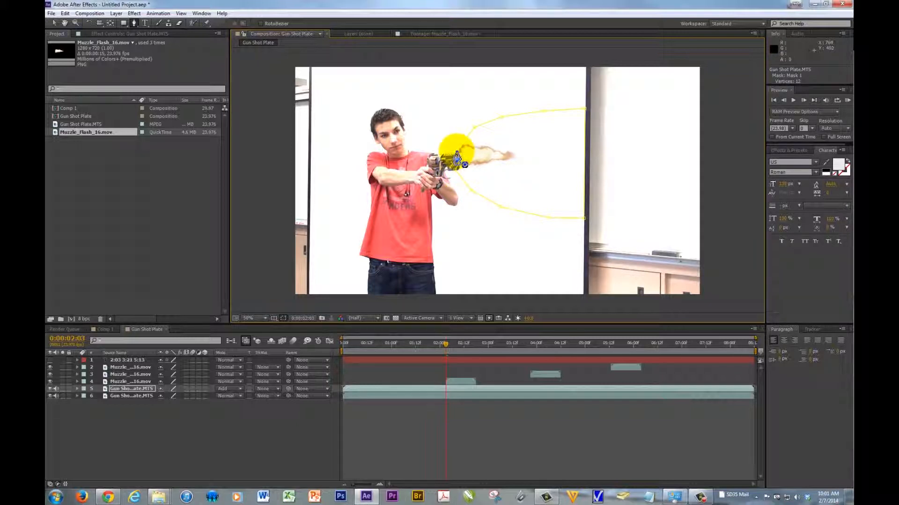
left_click(457, 155)
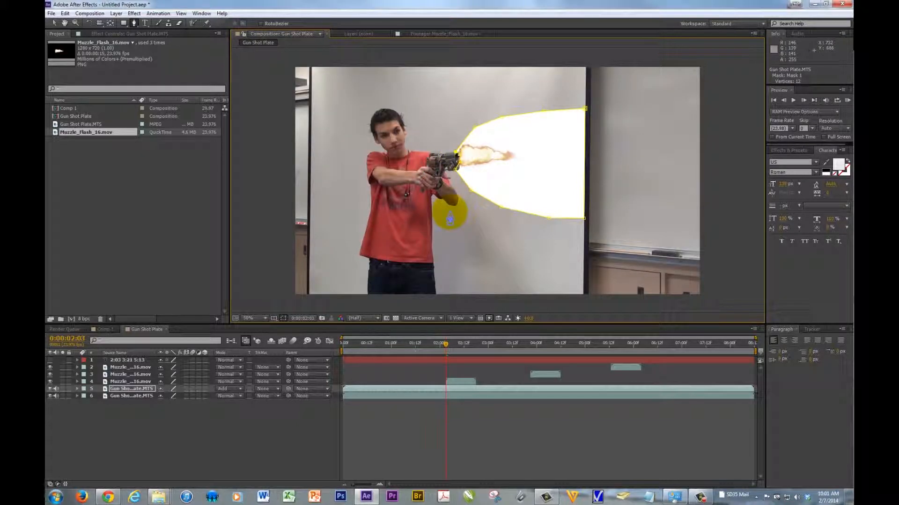
- Reveal the upper footage layer's masks and nudge the mask's upper far corner onto the whiteboard's dark edge
left_click(121, 368)
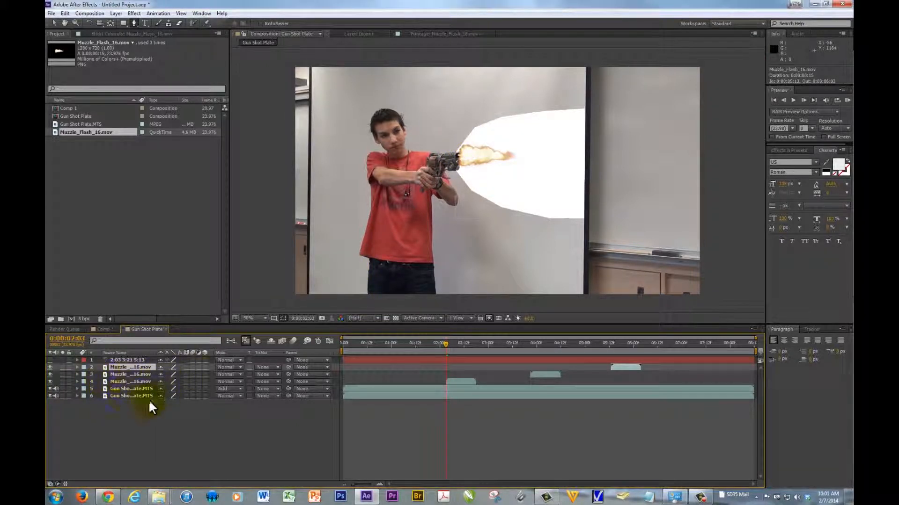
left_click(126, 388)
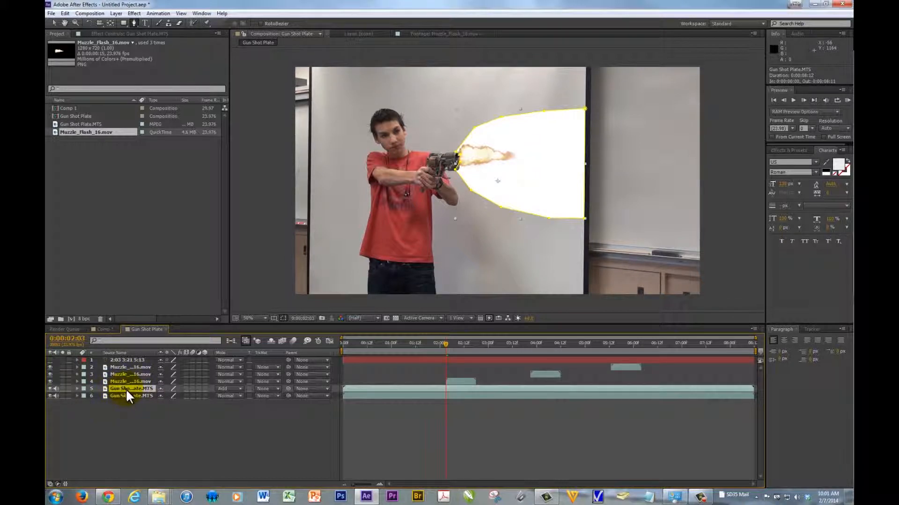
left_click(77, 389)
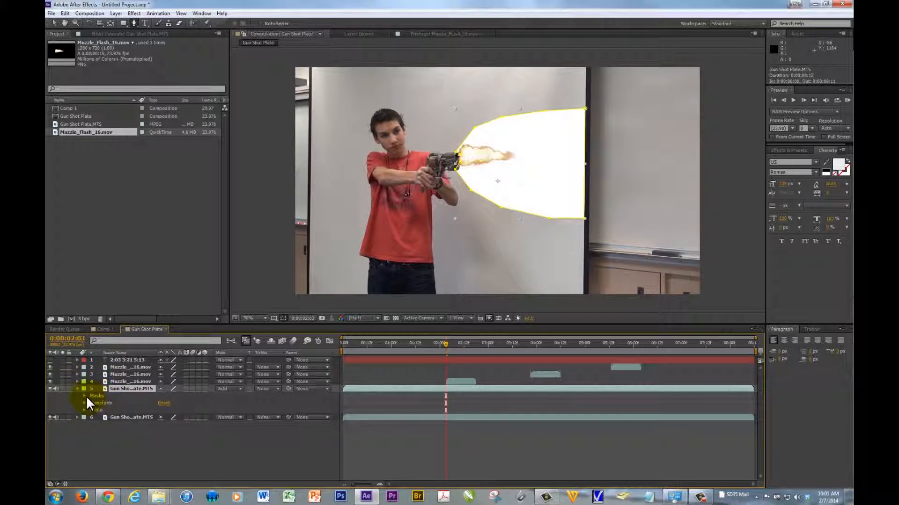
left_click(84, 396)
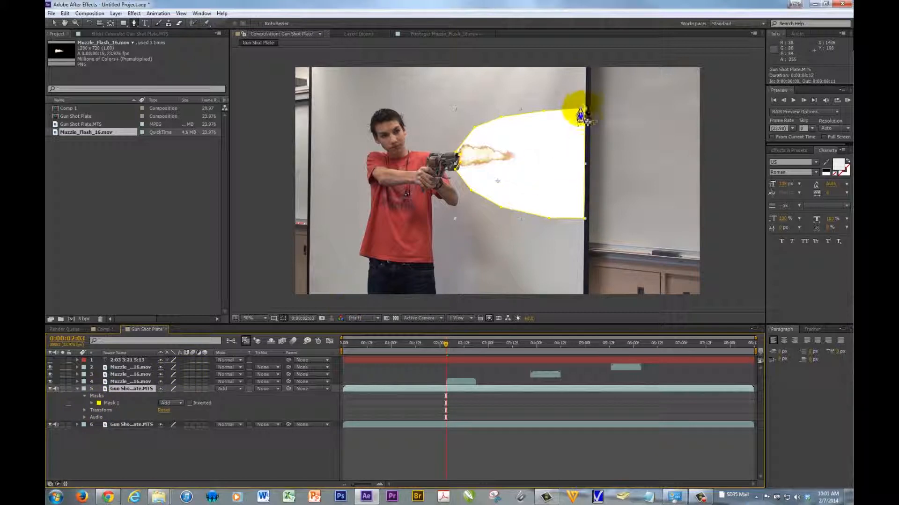
mouse_move(585, 110)
left_mouse_down()
mouse_move(673, 108)
mouse_move(573, 112)
mouse_move(587, 113)
left_mouse_up()
- Expand Mask 1's properties and raise its feather to about 296 pixels to soften the light's edges
left_click(119, 403)
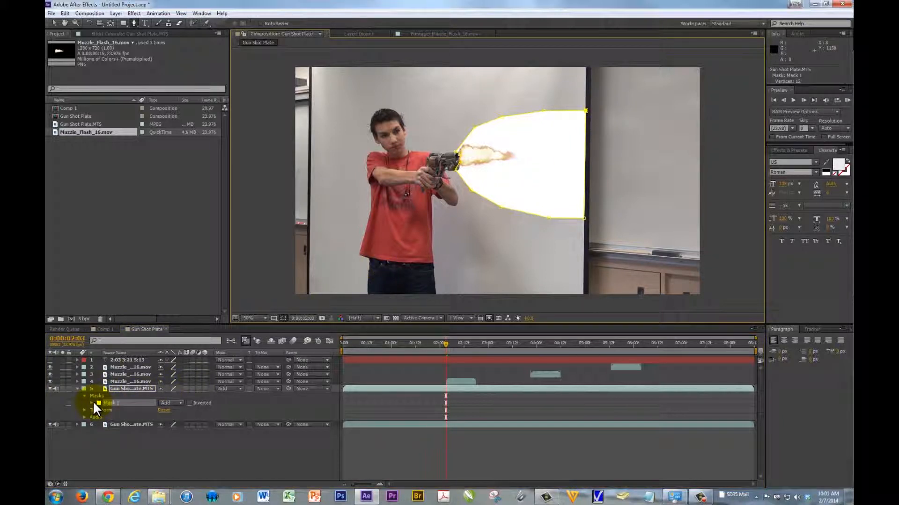
left_click(92, 403)
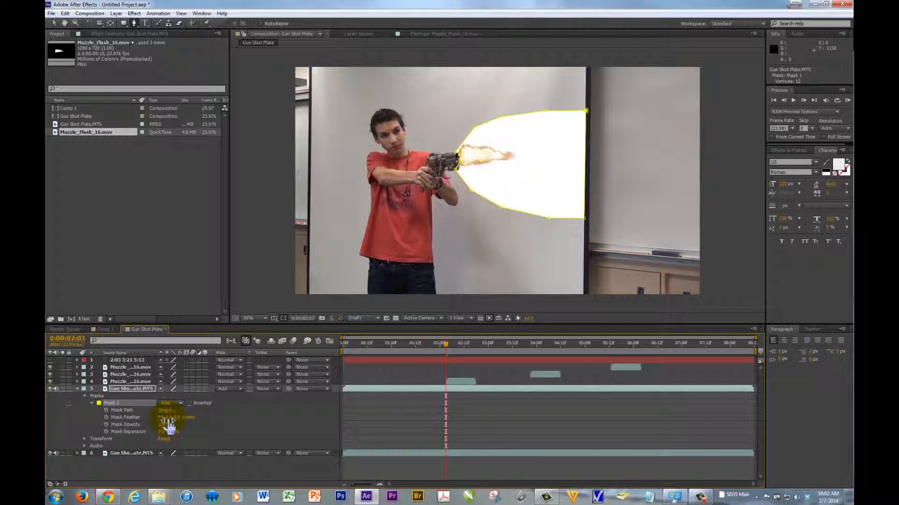
left_click_drag(168, 423, 292, 419)
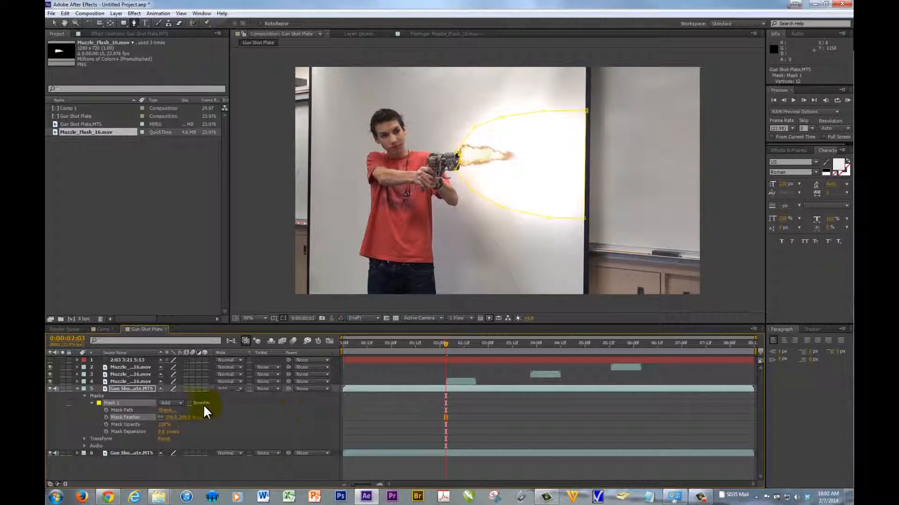
- Compare the frame with and without the masked light layer and try adjusting the mask's opacity
left_click(49, 388)
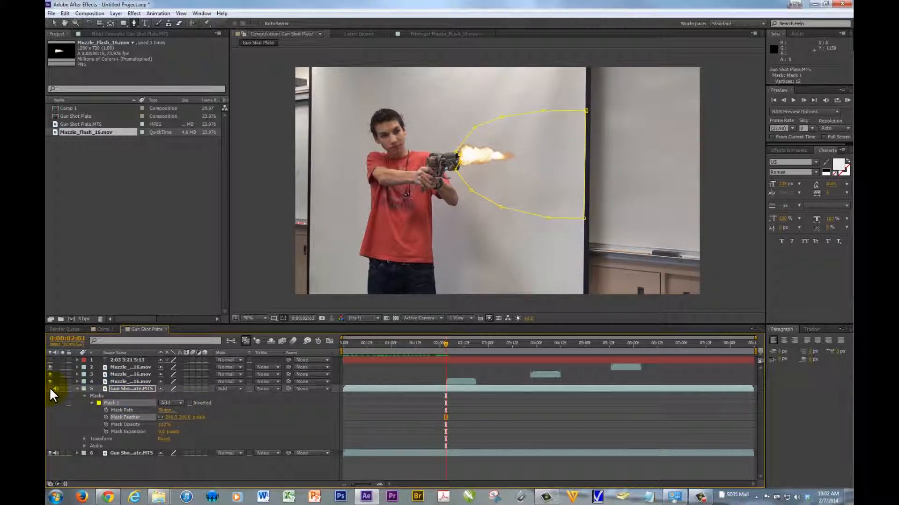
left_click(49, 388)
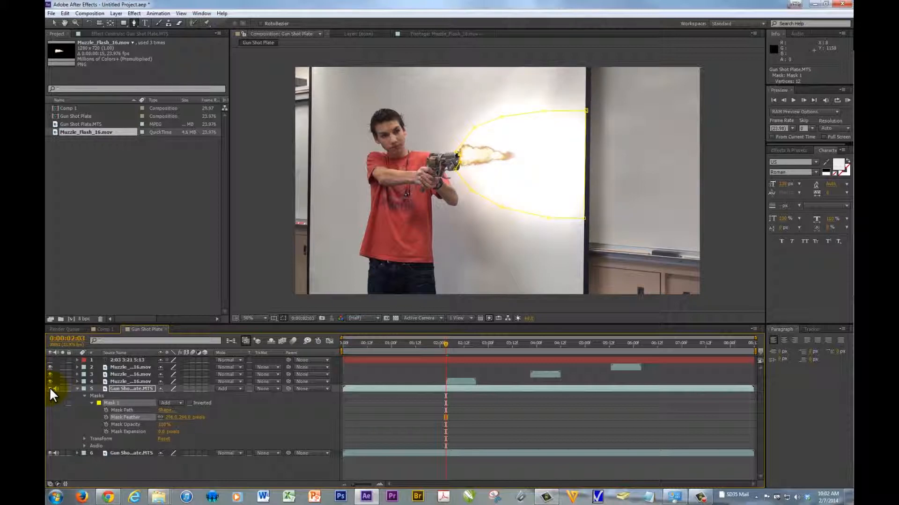
left_click(157, 424)
left_click_drag(158, 425, 176, 432)
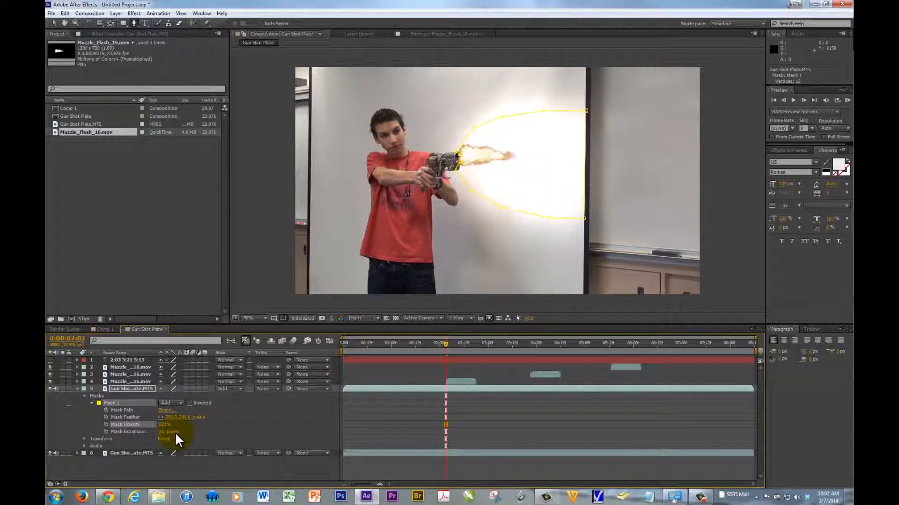